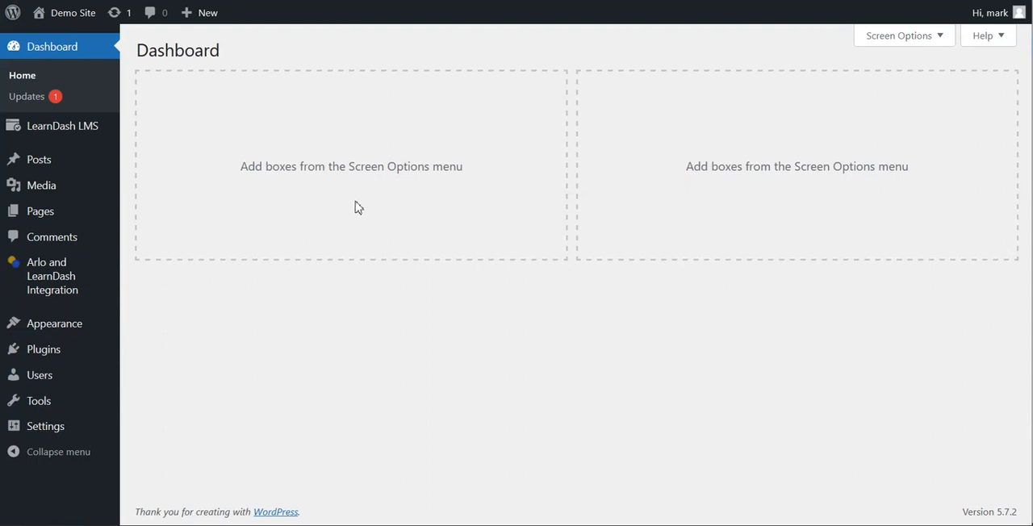
# Step: Open the settings of the Arlo and LearnDash Integration plugin
pyautogui.moveTo(23, 279)
pyautogui.click(147, 271)
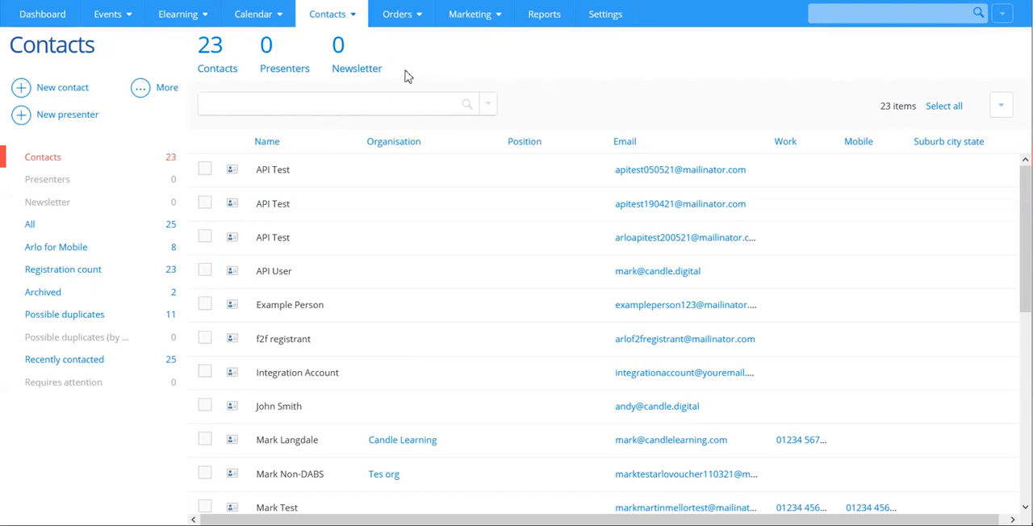
# Step: Switch to Arlo and start a new contact with first name API, last name User and the API user's email address
pyautogui.click(41, 90)
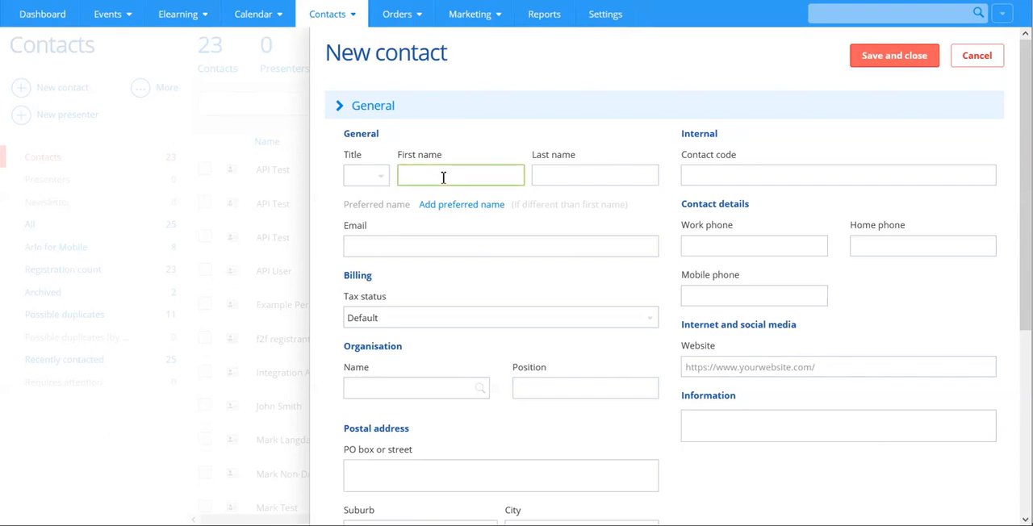
pyautogui.write('API')
pyautogui.press('Tab')
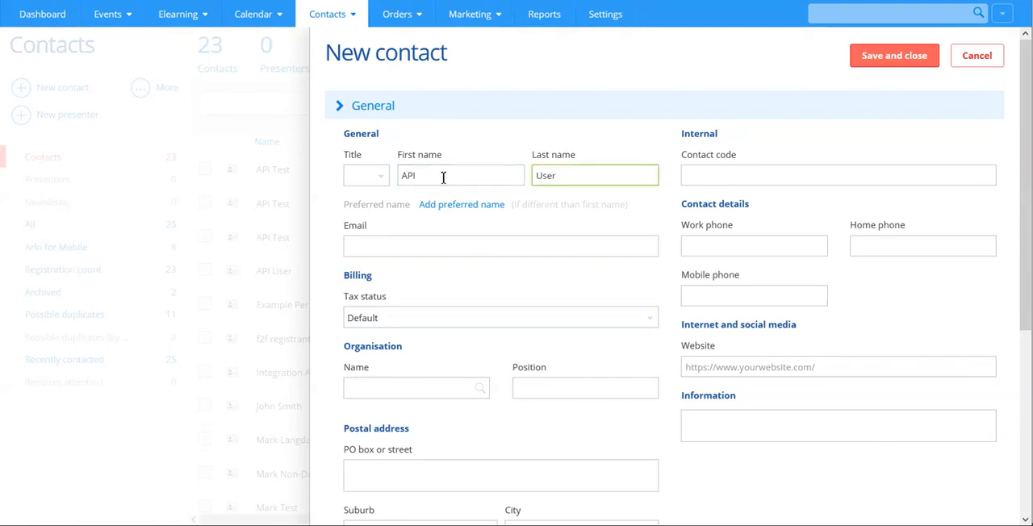
pyautogui.click(441, 237)
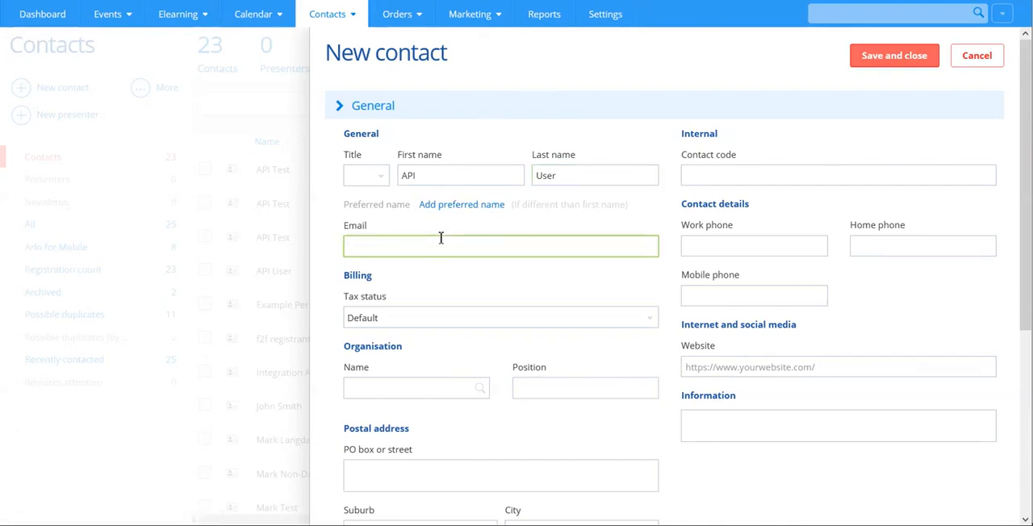
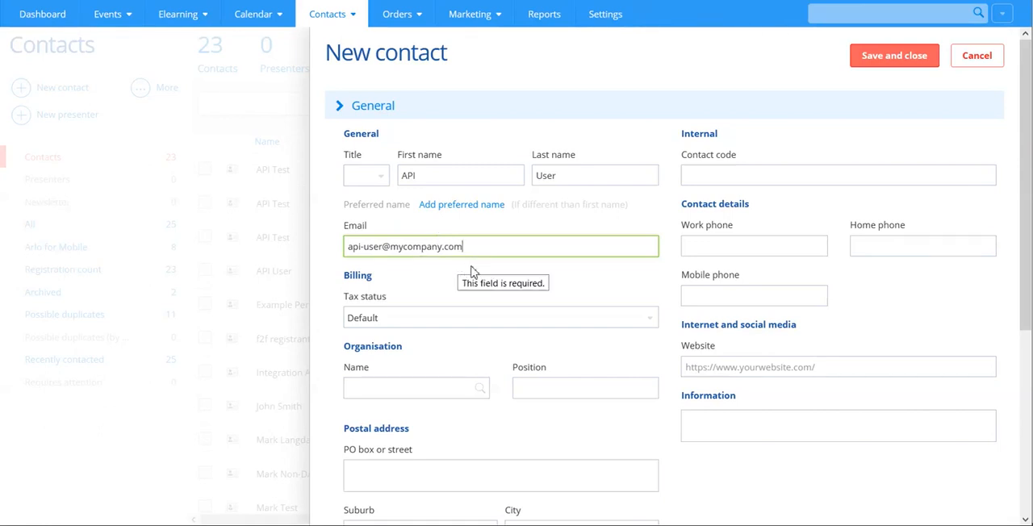
# Step: Assign the new contact the System administrator role in its security settings and save the contact
pyautogui.scroll(-3, 392, 166)
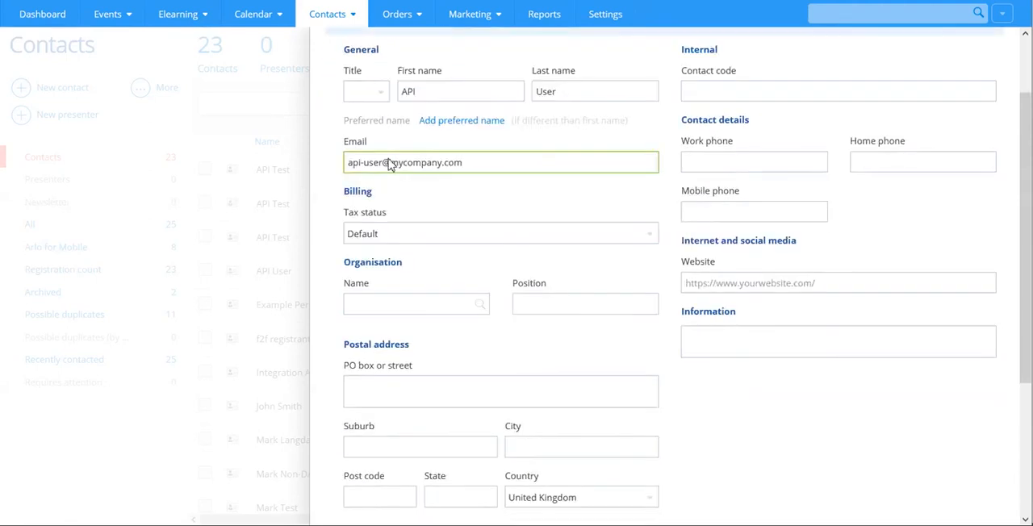
pyautogui.click(368, 505)
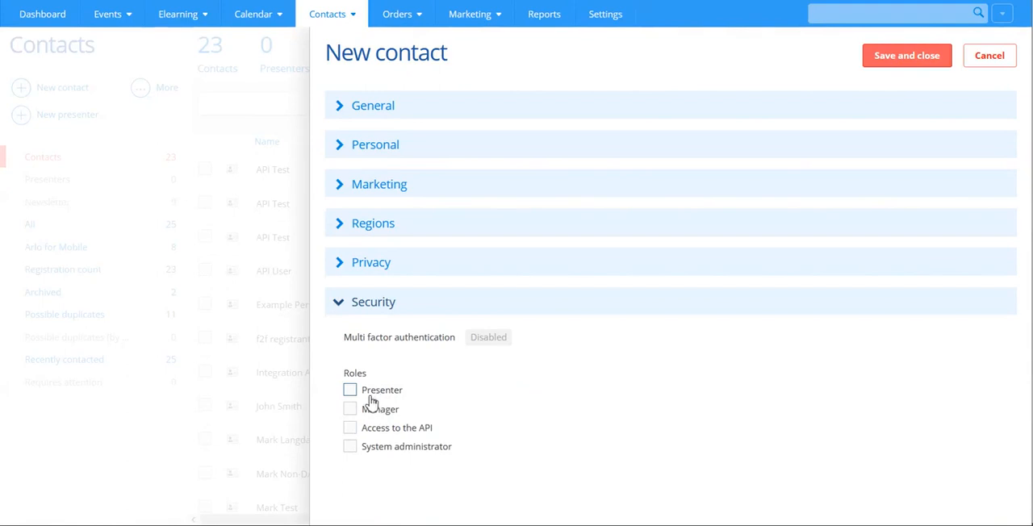
pyautogui.click(352, 431)
pyautogui.click(895, 58)
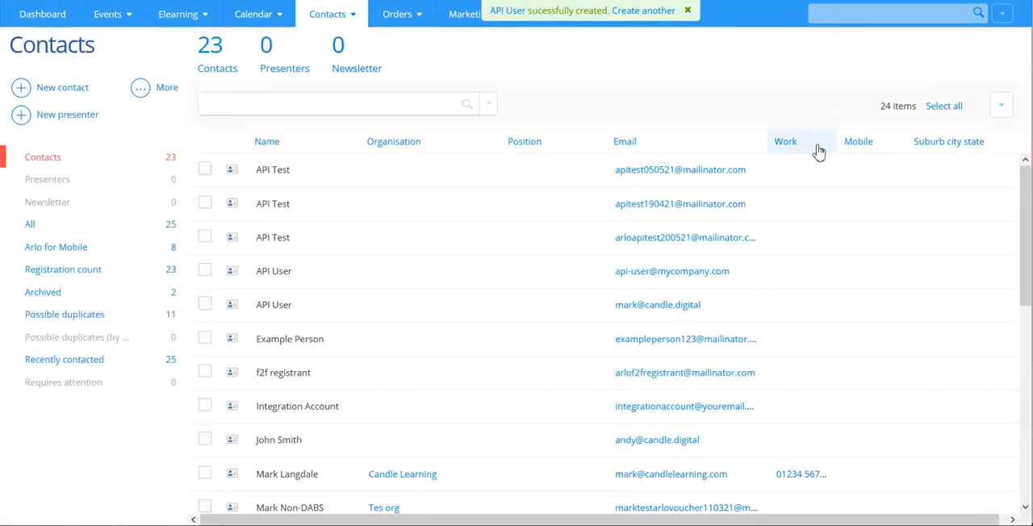
# Step: Open the account activation page for the newly created API User contact and copy its username
pyautogui.click(508, 13)
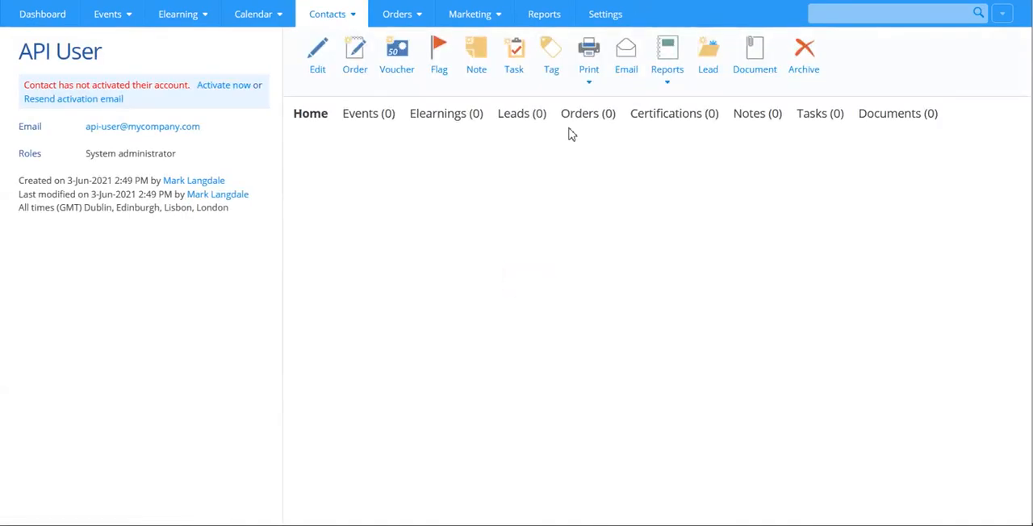
pyautogui.click(225, 90)
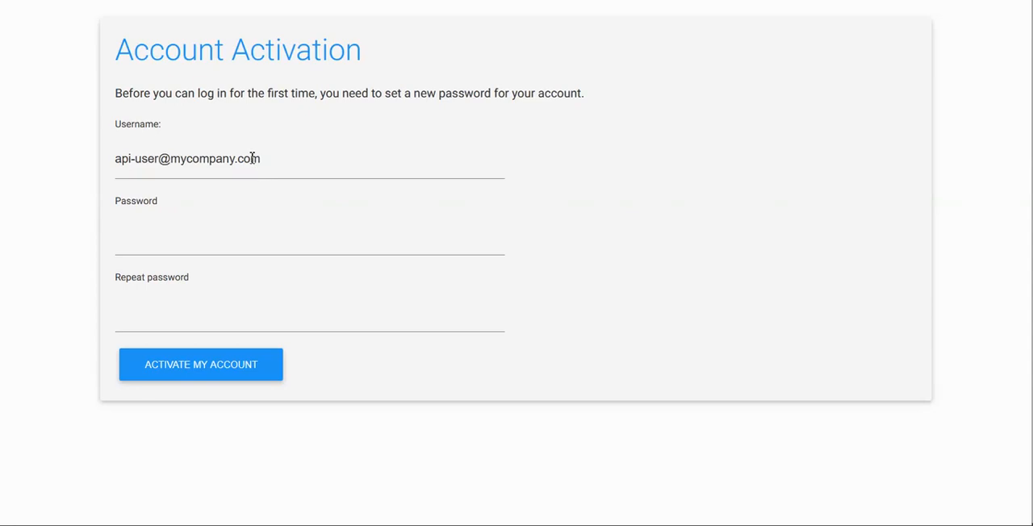
pyautogui.tripleClick(253, 158)
pyautogui.hotkey('ctrl', 'c')
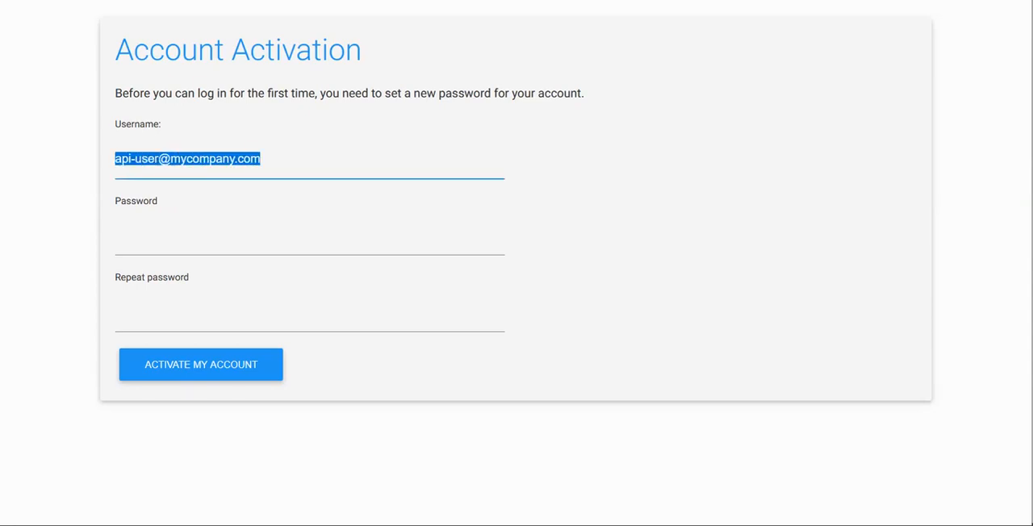
pyautogui.hotkey('alt', 'Tab')
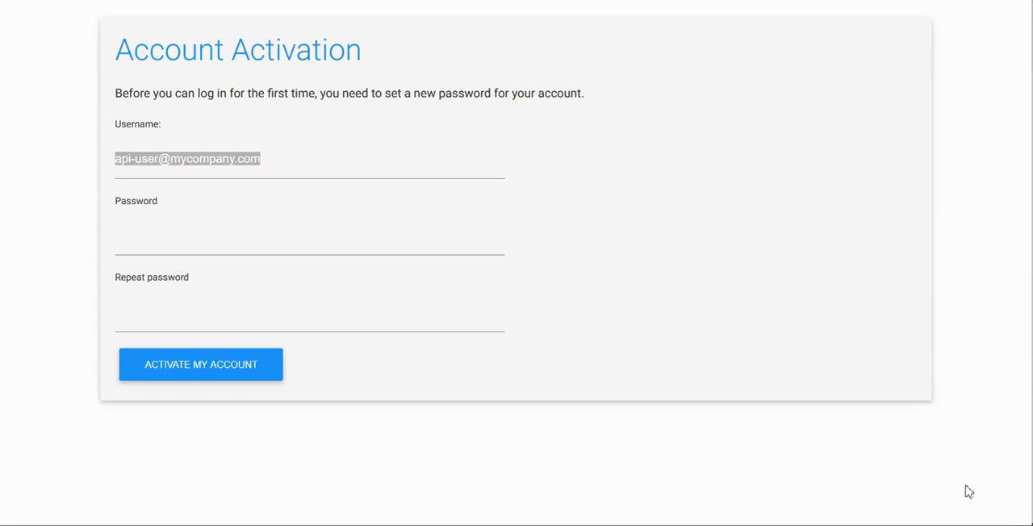
# Step: Enter and repeat the new account password, activate the API user account and dismiss the browser's offer to save the login
pyautogui.click(185, 234)
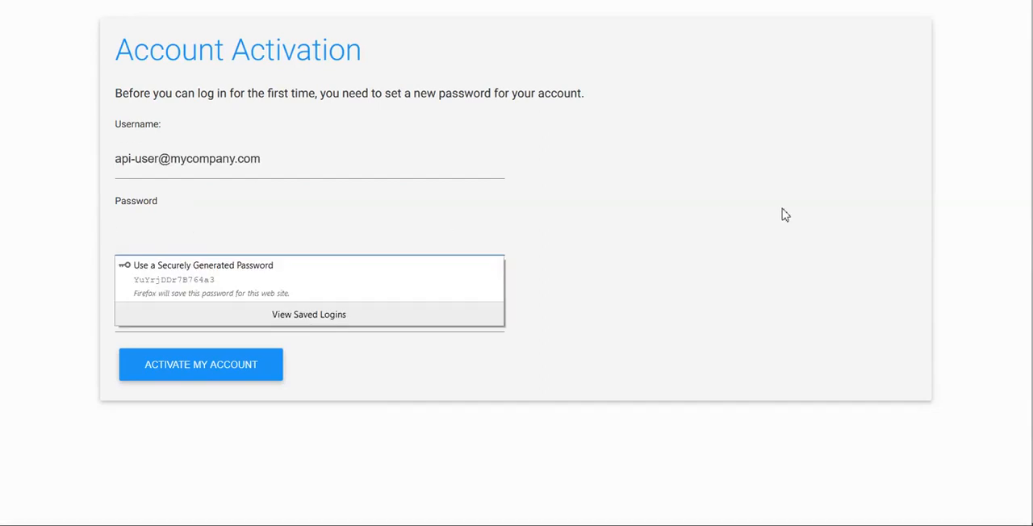
pyautogui.write('••')
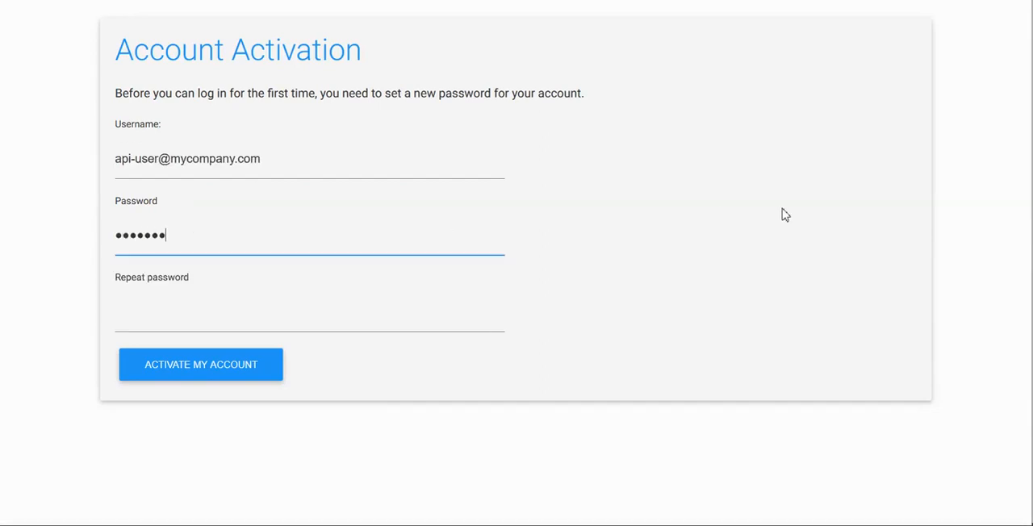
pyautogui.click(381, 317)
pyautogui.write('•')
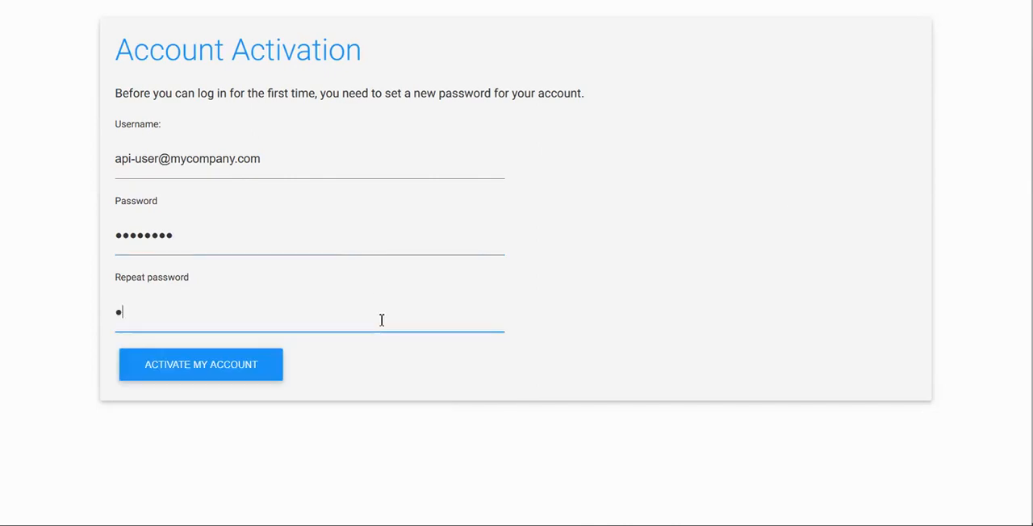
pyautogui.write('•')
pyautogui.press('BackSpace')
pyautogui.press('BackSpace')
pyautogui.write('••••')
pyautogui.click(191, 369)
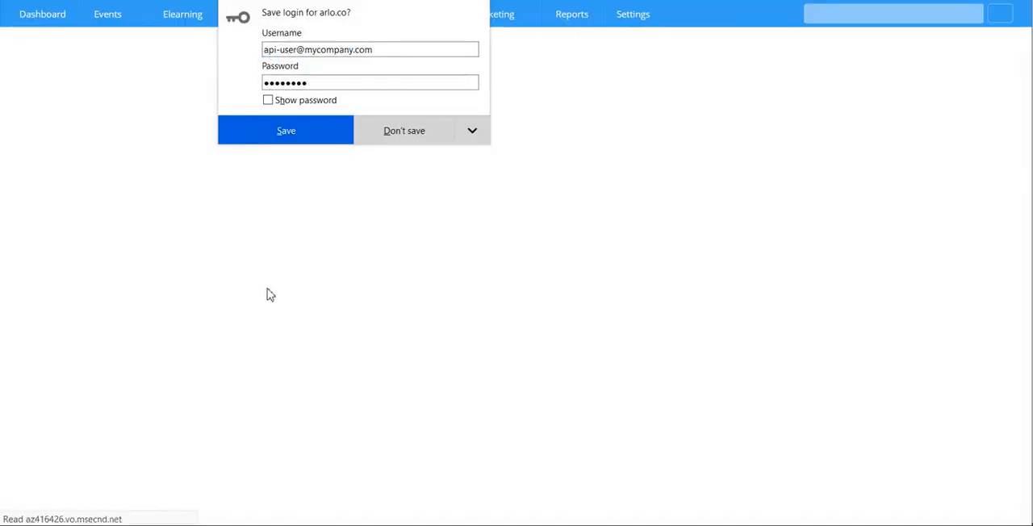
pyautogui.click(727, 34)
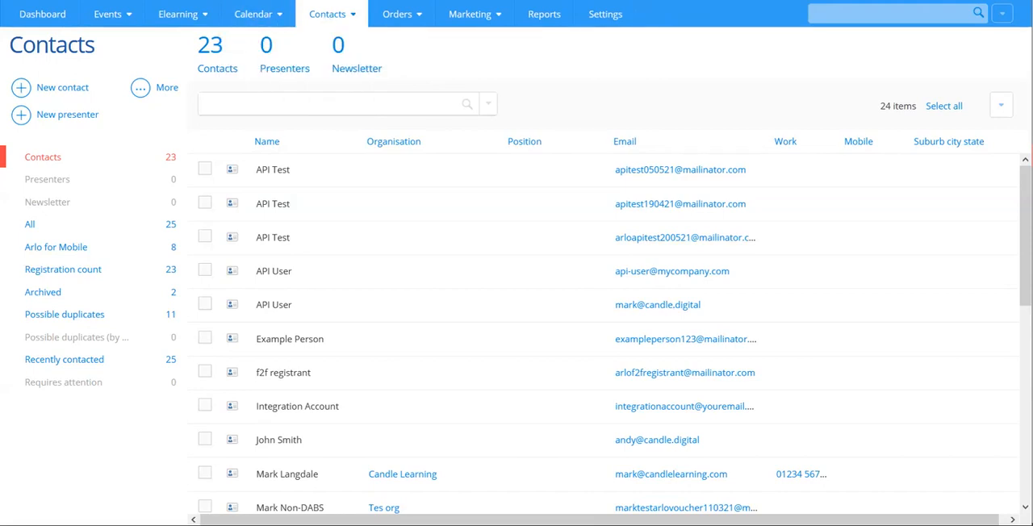
# Step: Copy the Arlo site address and set the Arlo Platform URL to candlelearning.arlo.co in the WordPress integration settings
pyautogui.hotkey('ctrl', 'l')
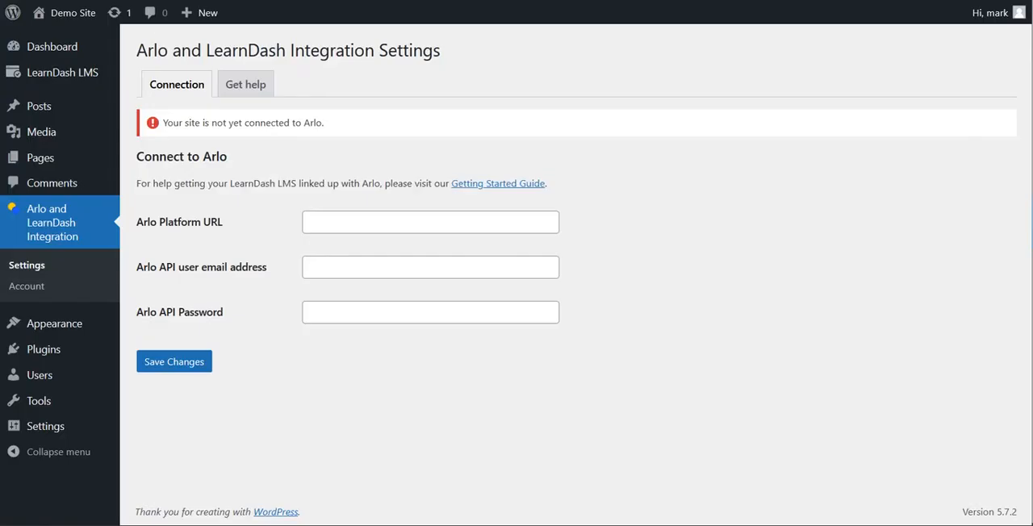
pyautogui.click(354, 225)
pyautogui.write('candlelearning.arlo.co')
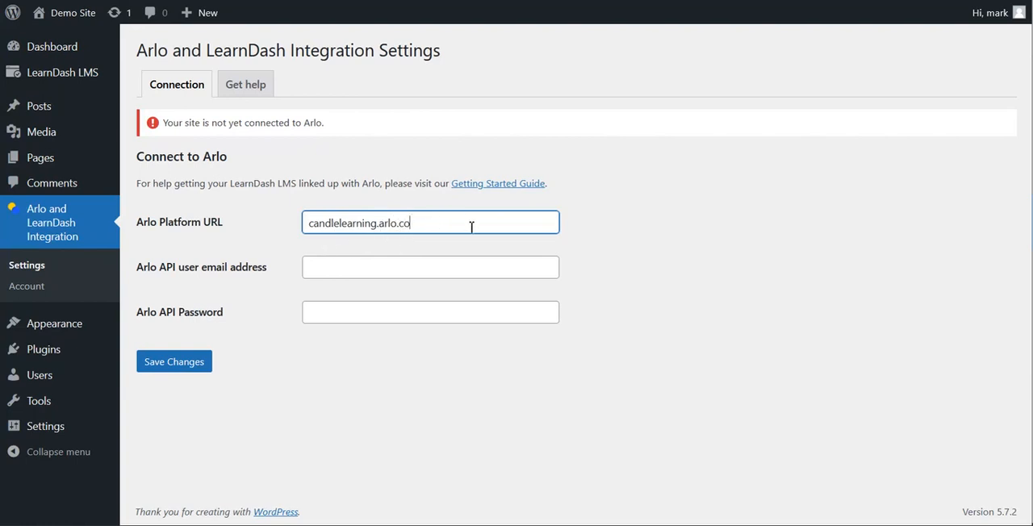
# Step: Fill in the Arlo API user email address and the Arlo API password, and save the connection settings
pyautogui.hotkey('alt', 'Tab')
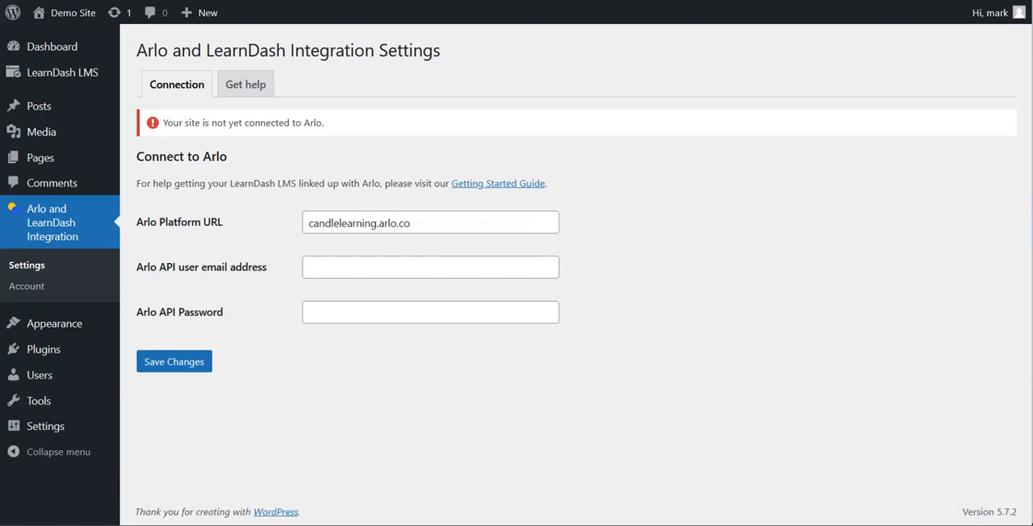
pyautogui.click(384, 263)
pyautogui.hotkey('ctrl', 'v')
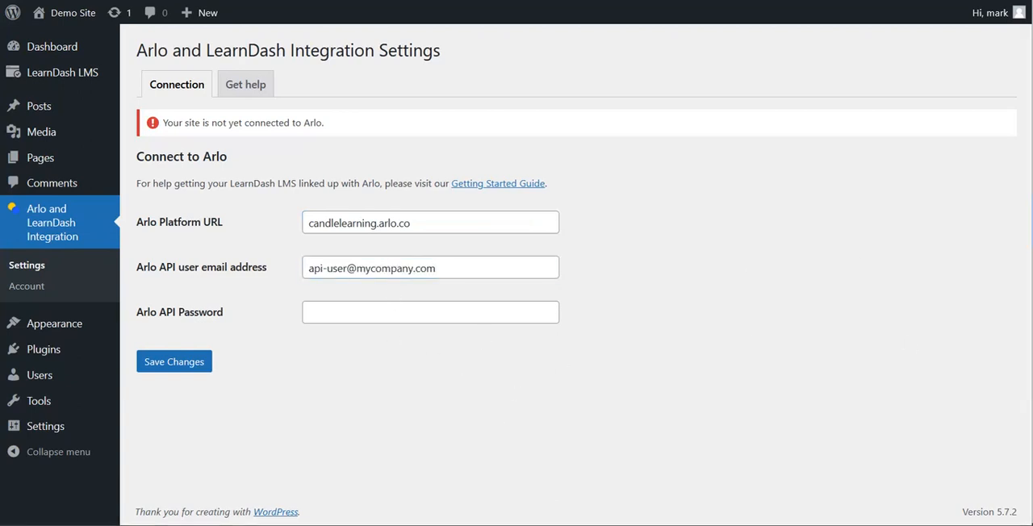
pyautogui.click(441, 318)
pyautogui.hotkey('ctrl', 'v')
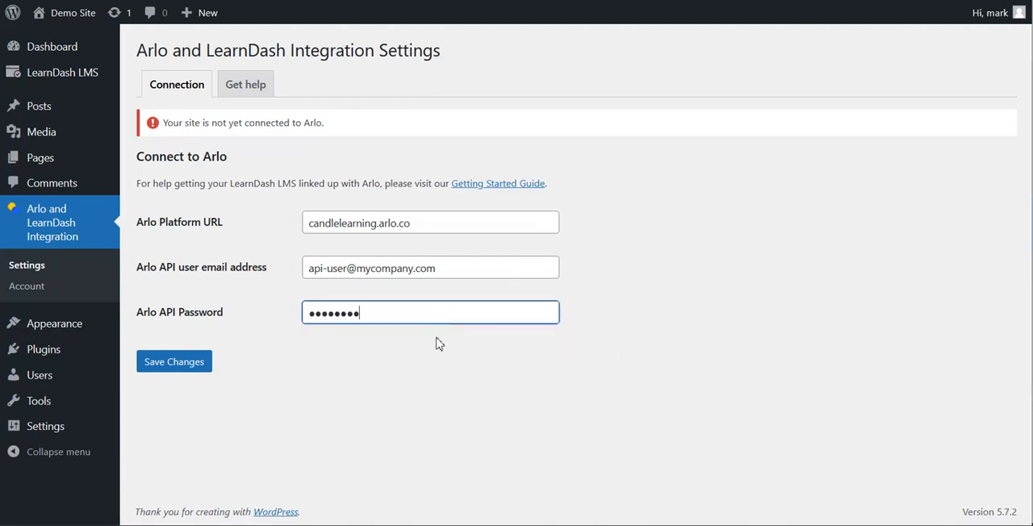
pyautogui.click(432, 405)
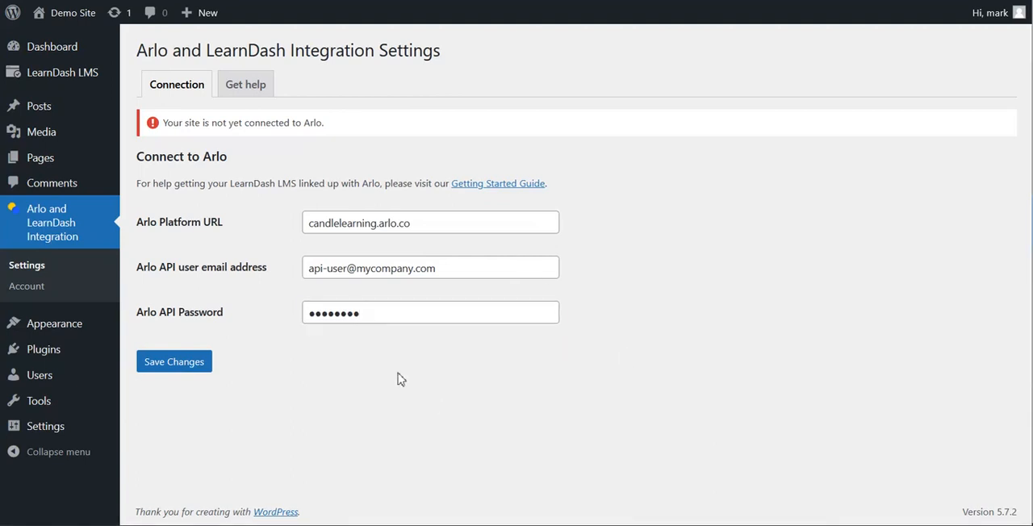
pyautogui.click(166, 373)
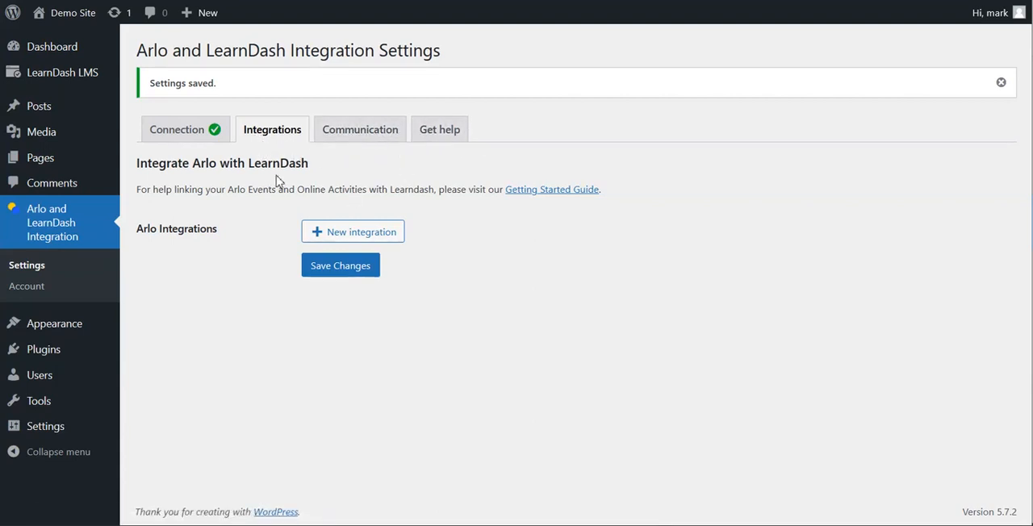
# Step: Check the Arlo connection status and add a new Arlo integration
pyautogui.click(173, 139)
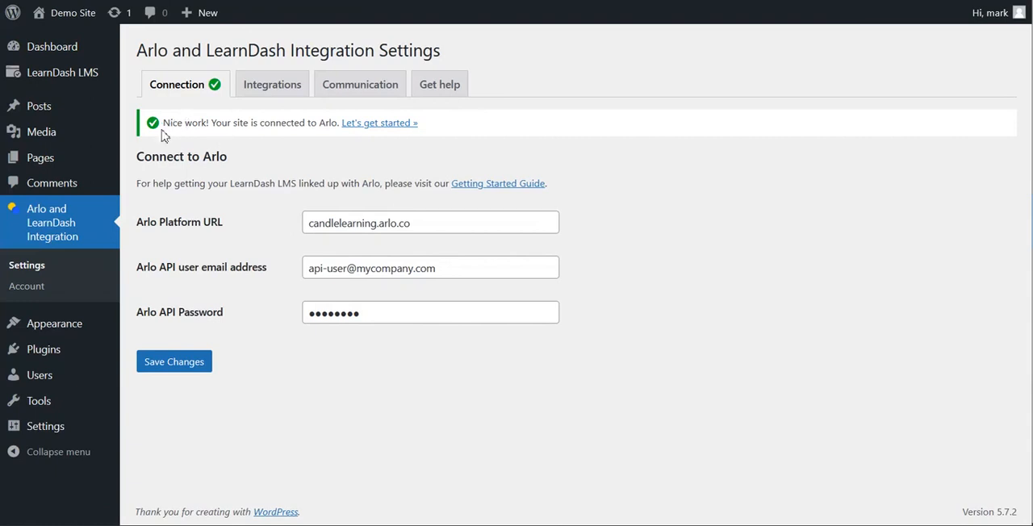
pyautogui.click(274, 80)
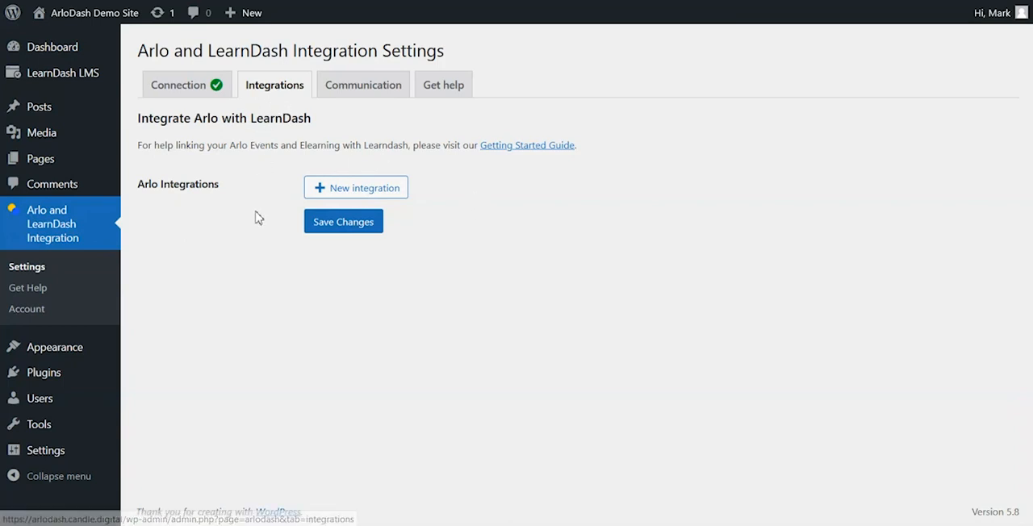
pyautogui.click(367, 192)
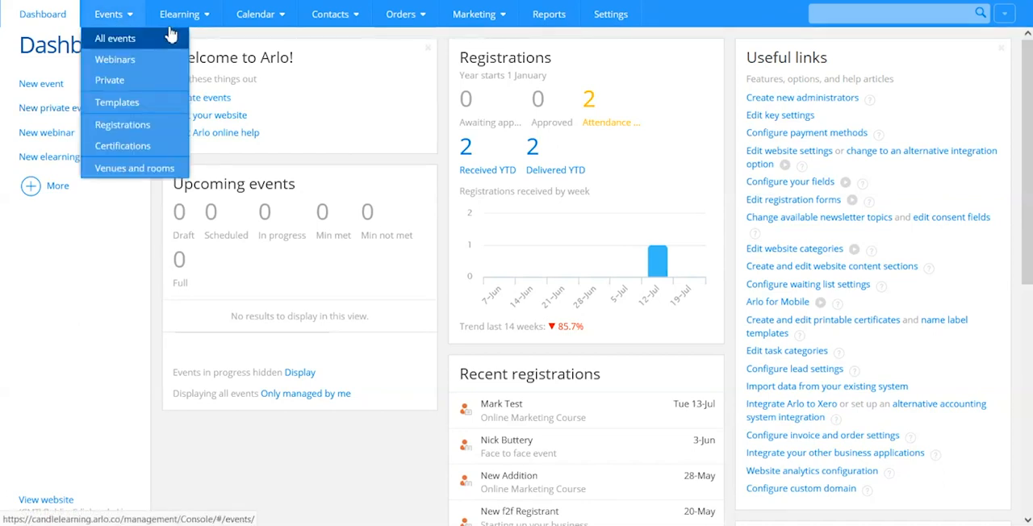
# Step: Switch to Arlo and examine which sections it offers for Events and Elearning
pyautogui.moveTo(184, 26)
pyautogui.moveTo(104, 26)
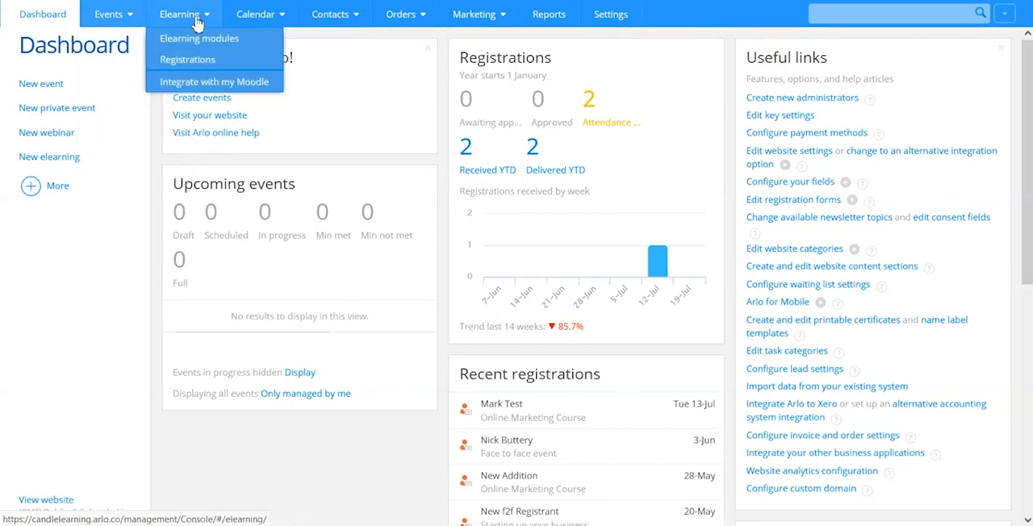
pyautogui.click(153, 131)
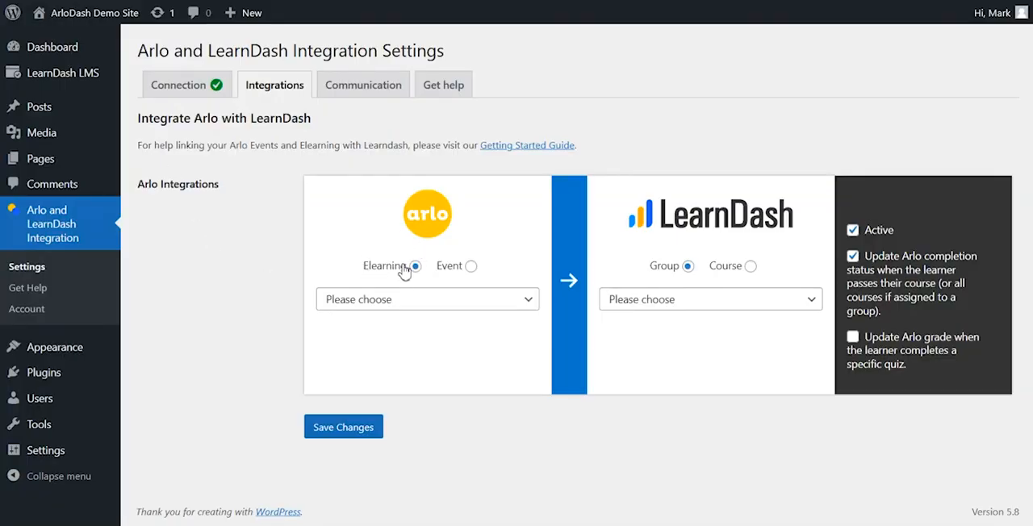
# Step: Back in WordPress, compare the Arlo activities selectable in the new integration for the Elearning and Event types
pyautogui.click(471, 267)
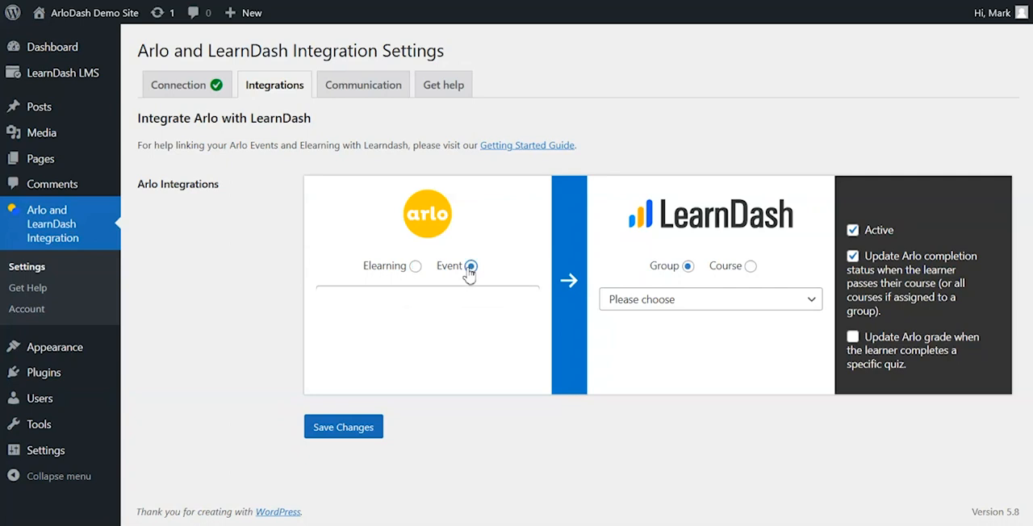
pyautogui.click(415, 267)
pyautogui.click(403, 303)
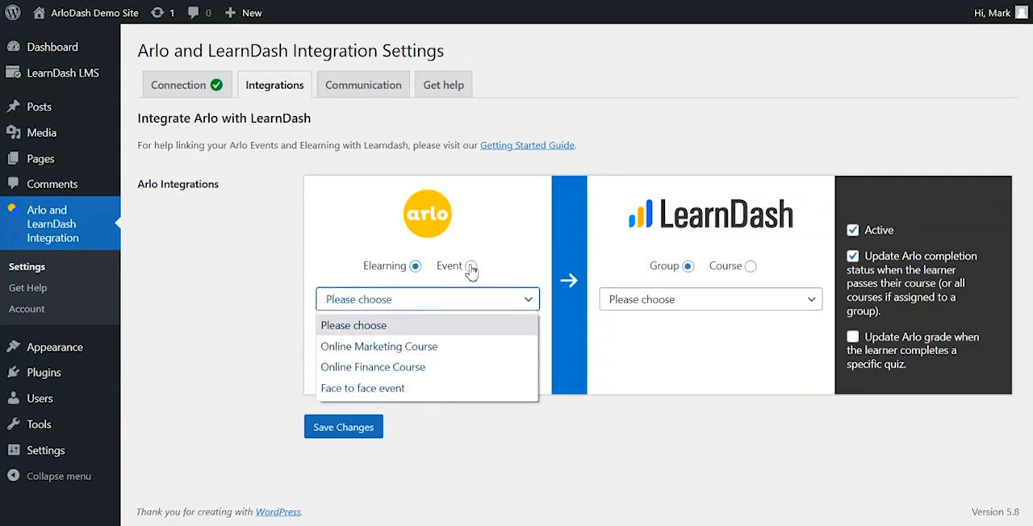
pyautogui.click(470, 267)
pyautogui.click(434, 301)
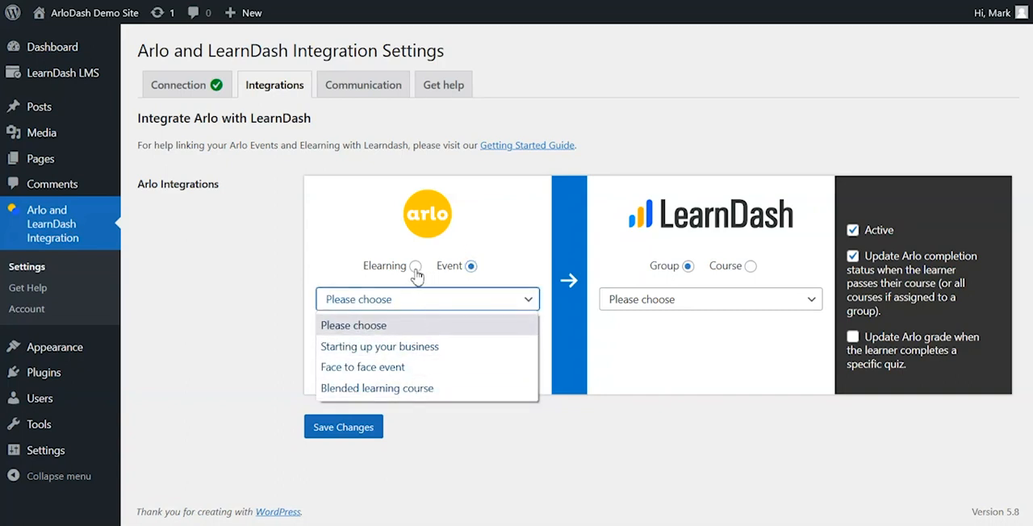
# Step: Set the integration's Arlo source to the Elearning activity Online Marketing Course
pyautogui.click(415, 268)
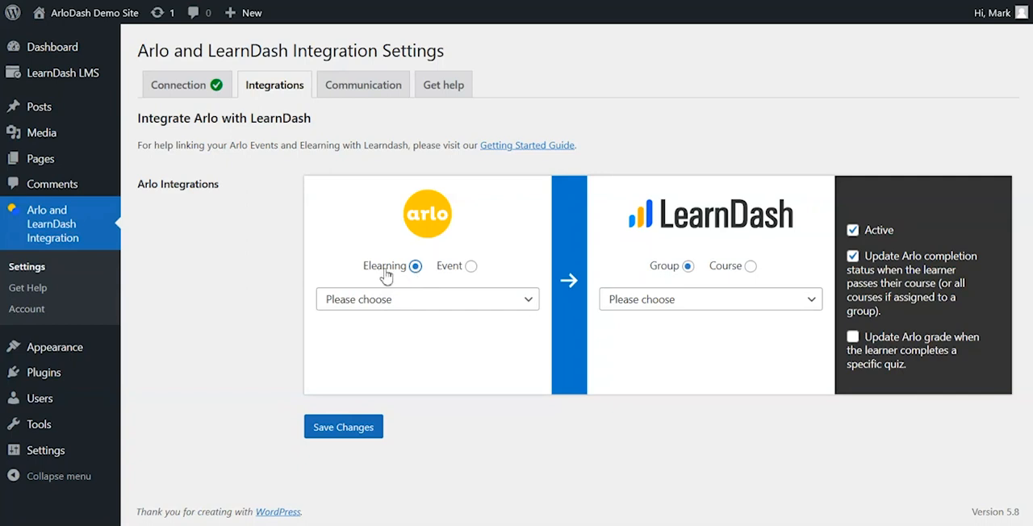
pyautogui.click(376, 303)
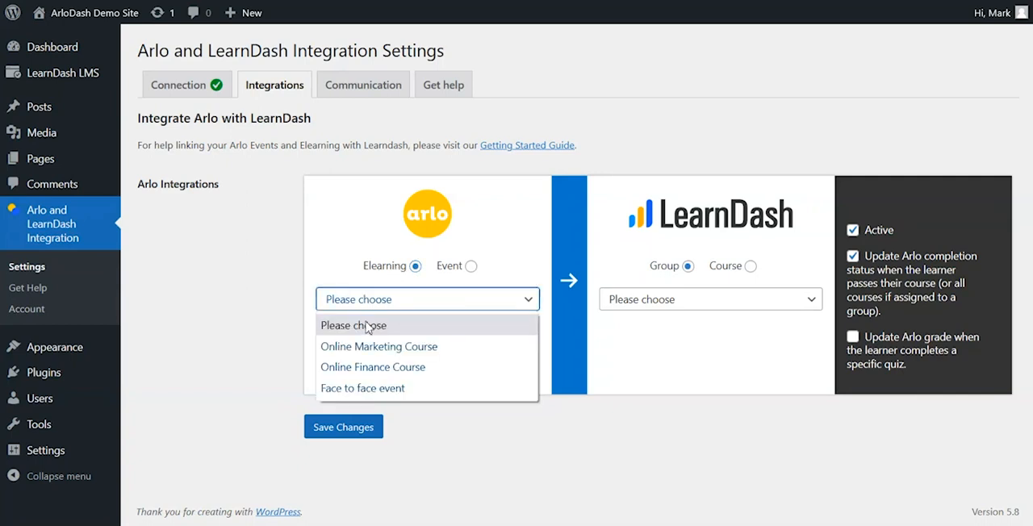
pyautogui.click(365, 348)
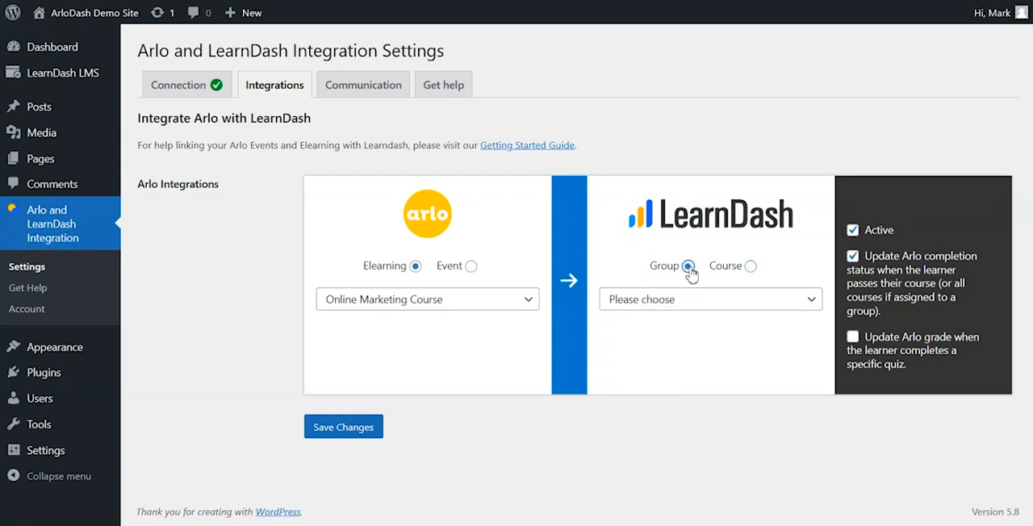
# Step: Compare the LearnDash targets selectable in the new integration for the Group and Course types
pyautogui.click(694, 300)
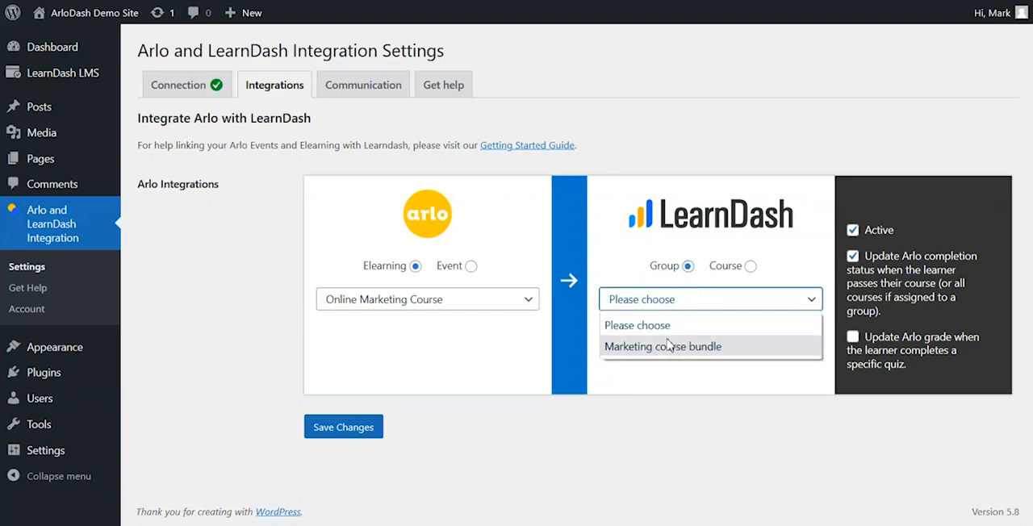
pyautogui.click(684, 372)
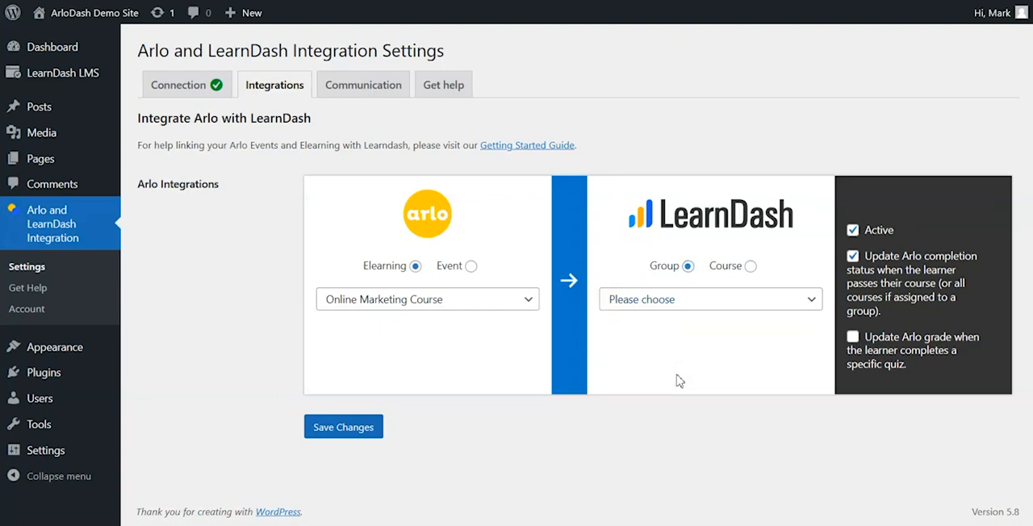
pyautogui.click(751, 267)
pyautogui.click(751, 305)
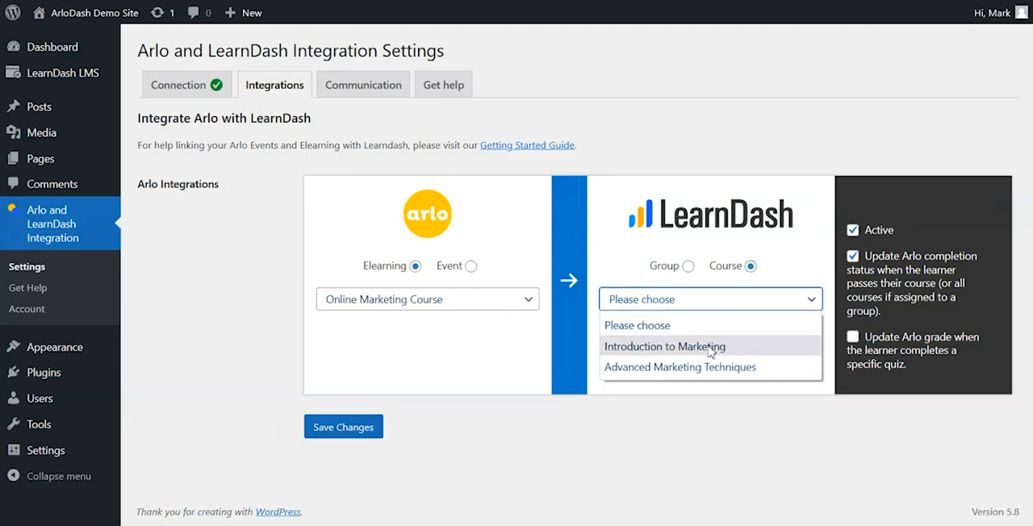
pyautogui.click(781, 260)
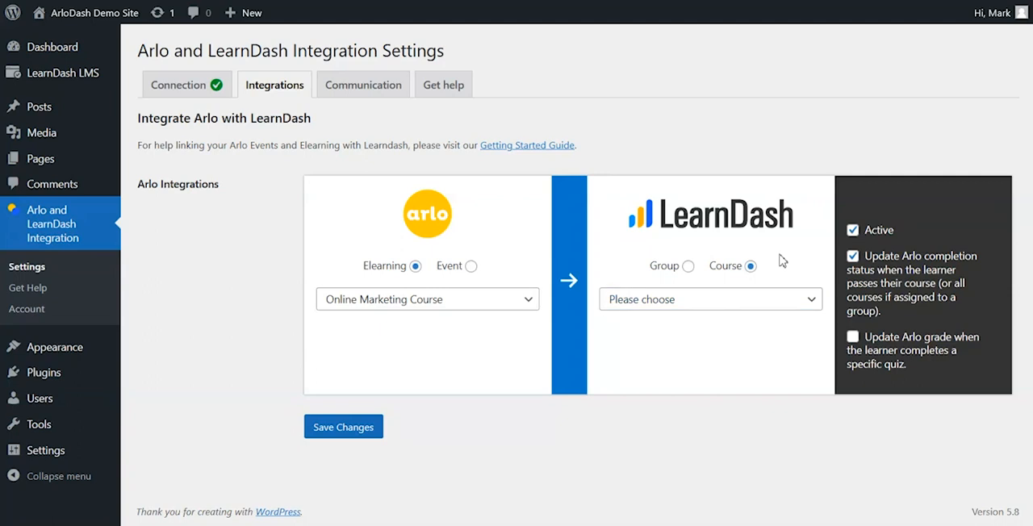
# Step: Set the integration's LearnDash target to the group Marketing course bundle
pyautogui.click(687, 265)
pyautogui.click(708, 299)
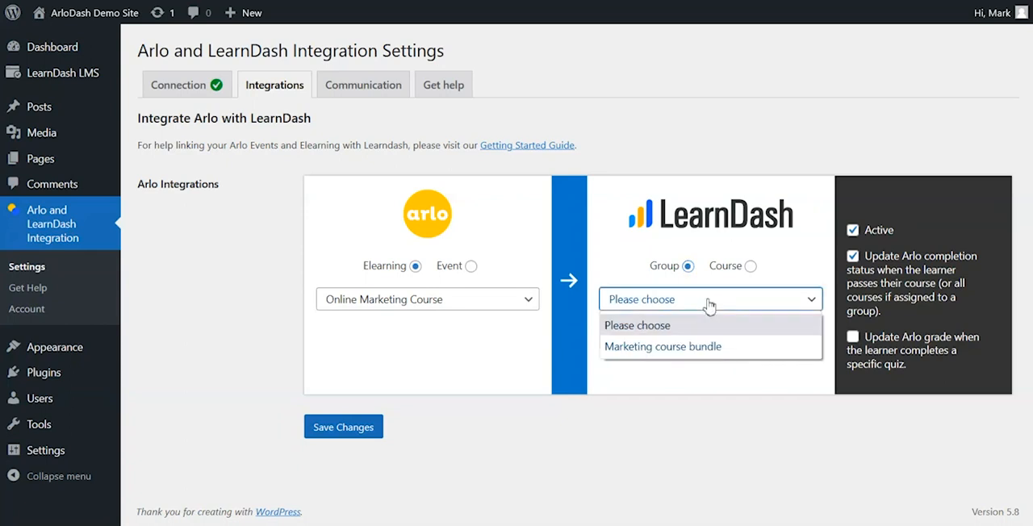
pyautogui.click(657, 350)
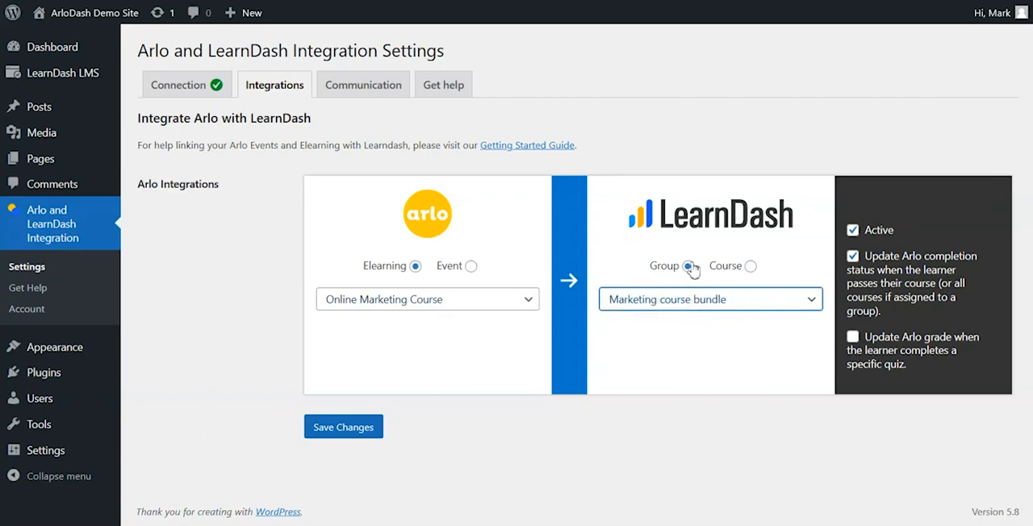
pyautogui.click(682, 350)
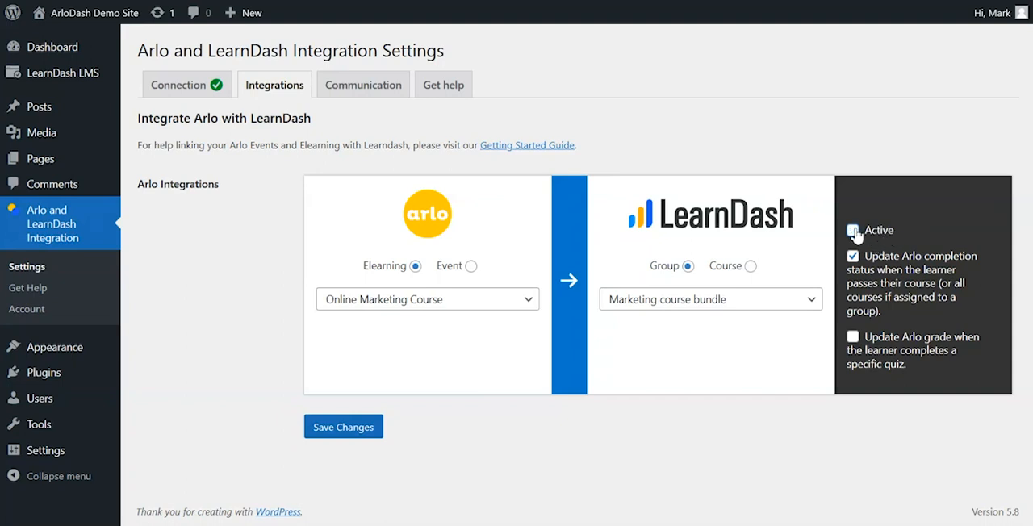
# Step: Keep the integration active, enable Arlo grade updates from the Marketing quiz using the latest grade, and save the changes
pyautogui.click(855, 233)
pyautogui.click(854, 339)
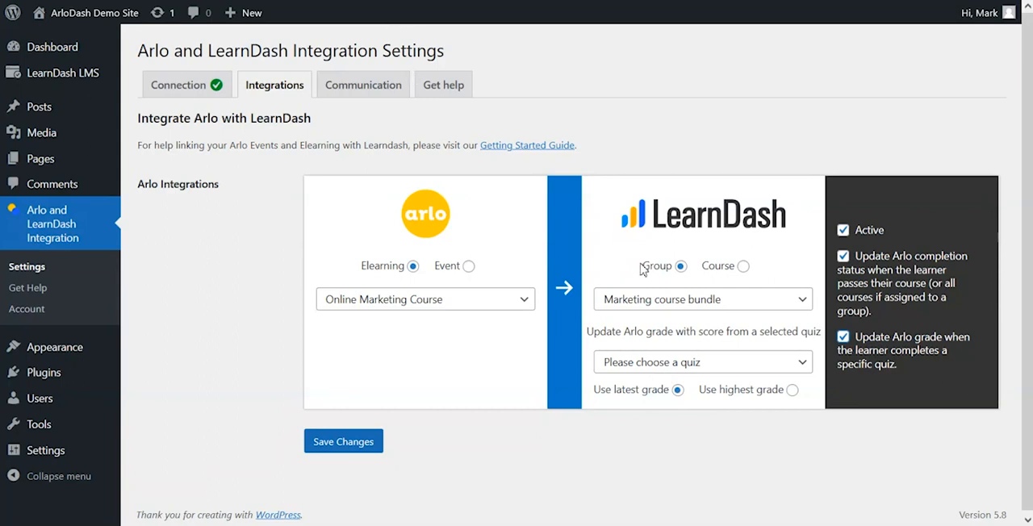
pyautogui.click(716, 369)
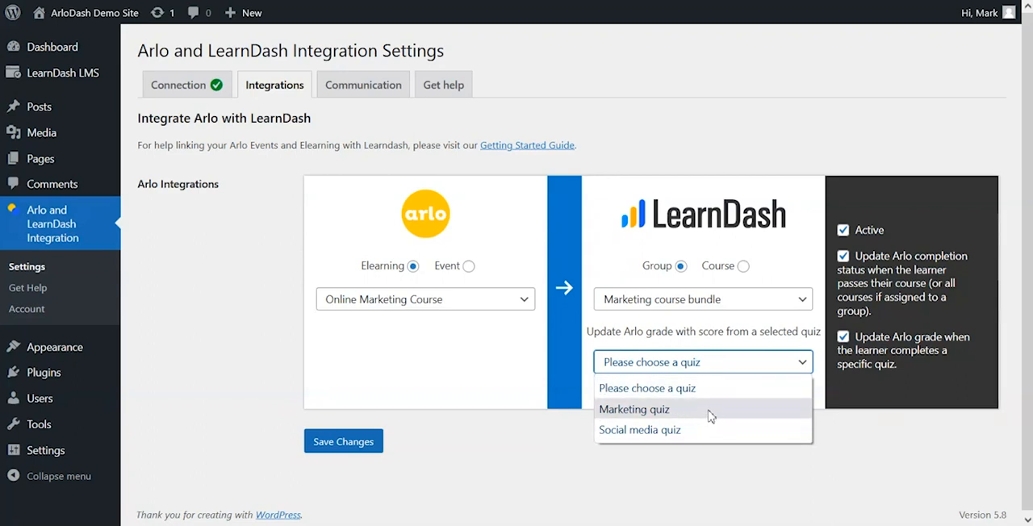
pyautogui.click(661, 410)
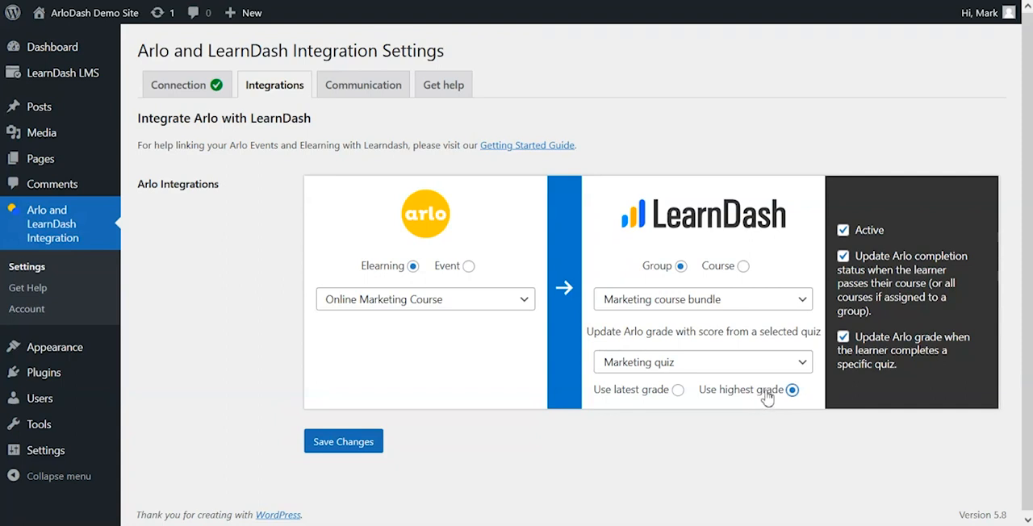
pyautogui.click(677, 391)
pyautogui.click(373, 441)
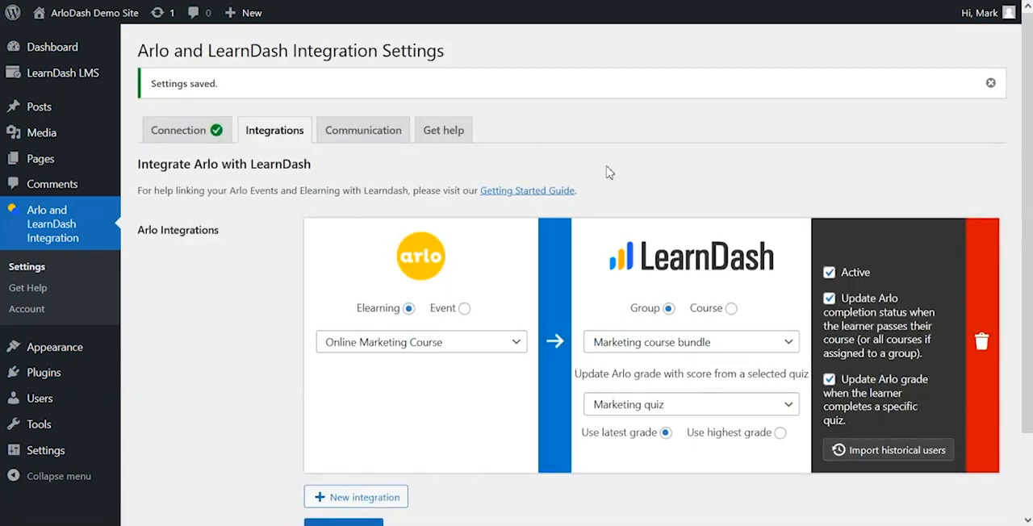
# Step: Import the historical users for the Online Marketing Course integration and confirm the import
pyautogui.scroll(-2, 705, 182)
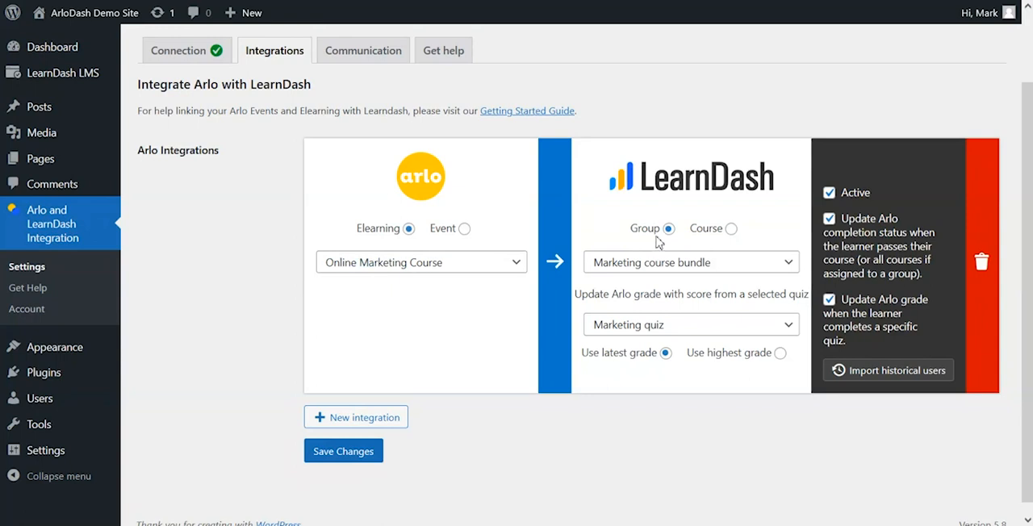
pyautogui.click(897, 372)
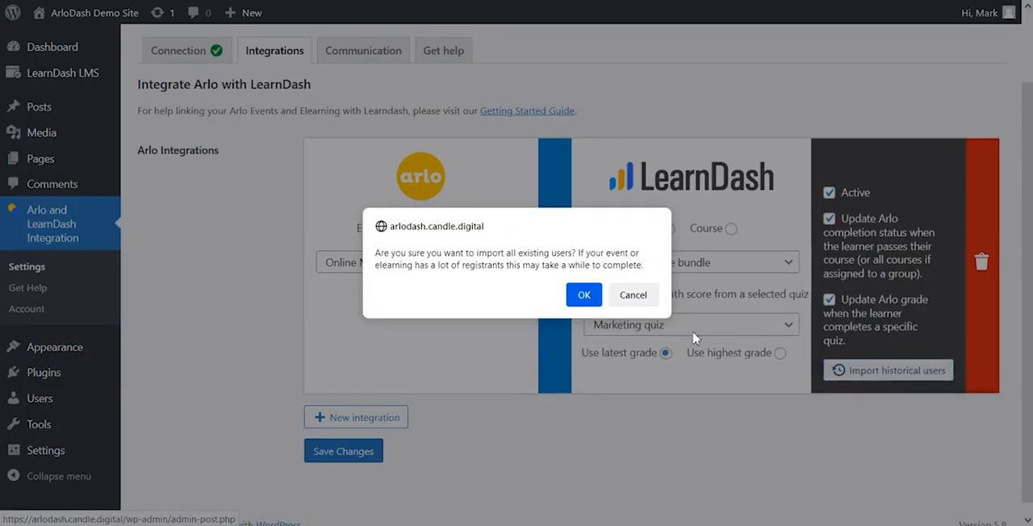
pyautogui.click(584, 294)
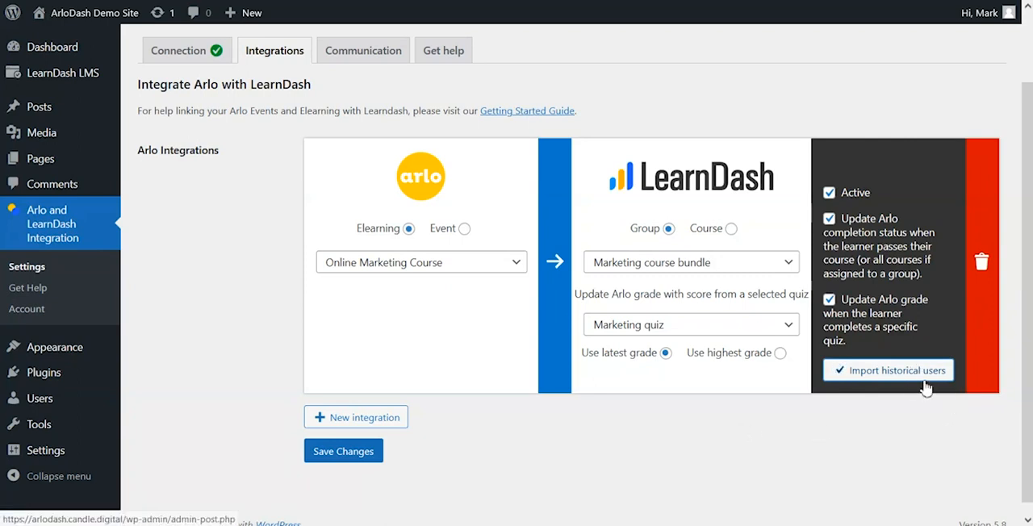
pyautogui.click(753, 443)
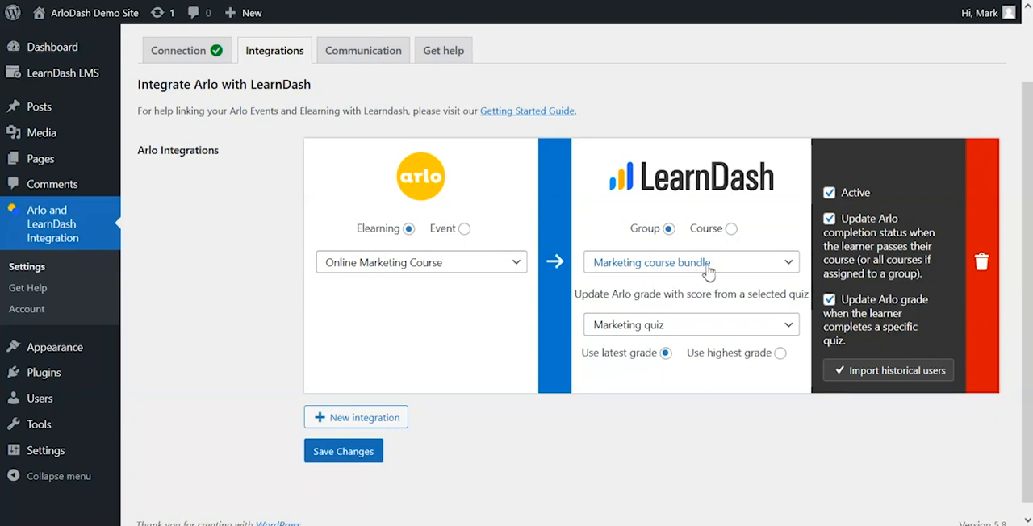
# Step: Add a second integration with the Arlo event Starting up your business as its source
pyautogui.scroll(-1, 484, 435)
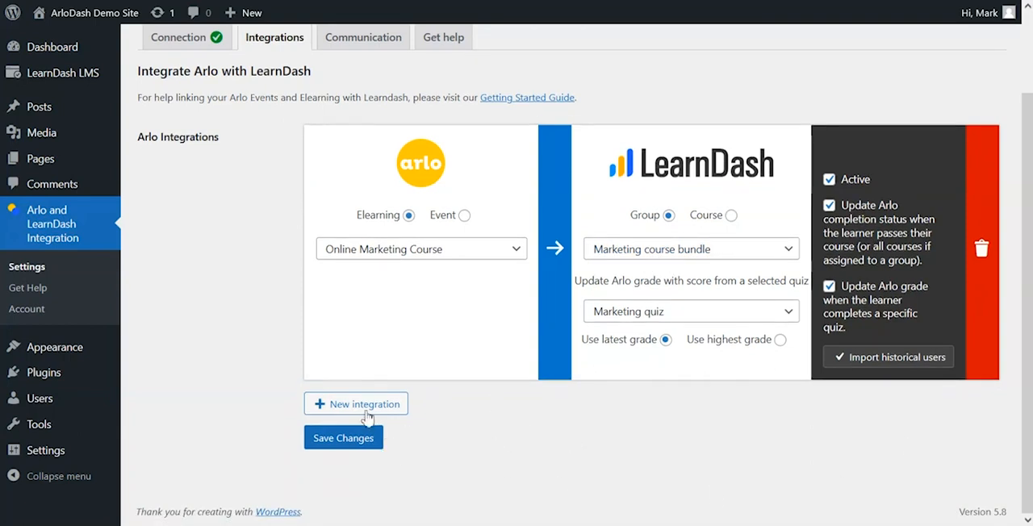
pyautogui.click(367, 406)
pyautogui.scroll(-3, 501, 282)
pyautogui.scroll(2, 480, 230)
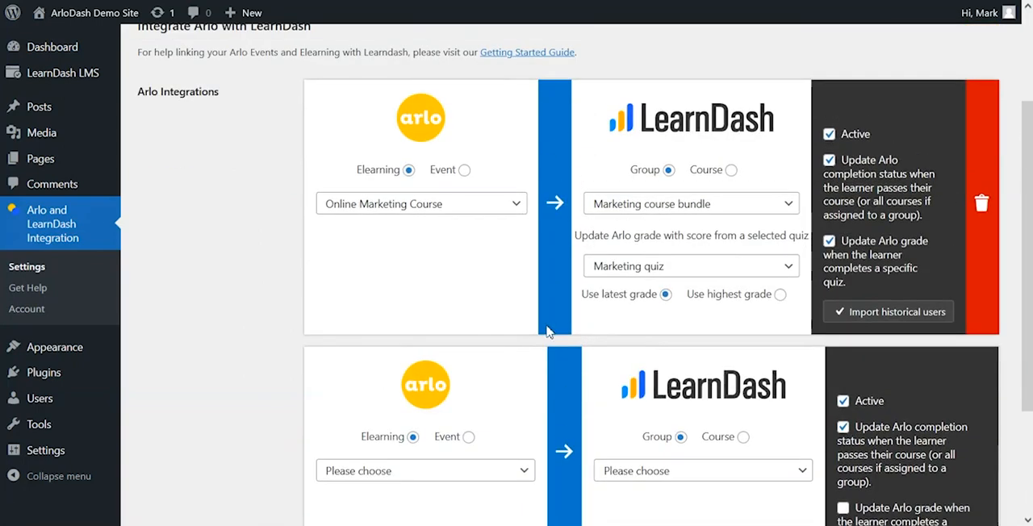
pyautogui.scroll(-1, 557, 300)
pyautogui.click(461, 363)
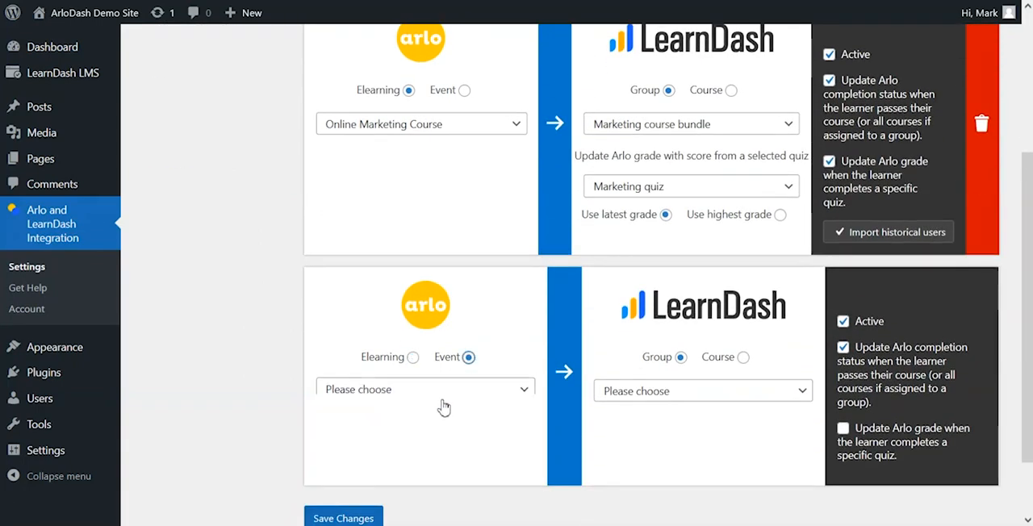
pyautogui.click(437, 397)
pyautogui.click(429, 434)
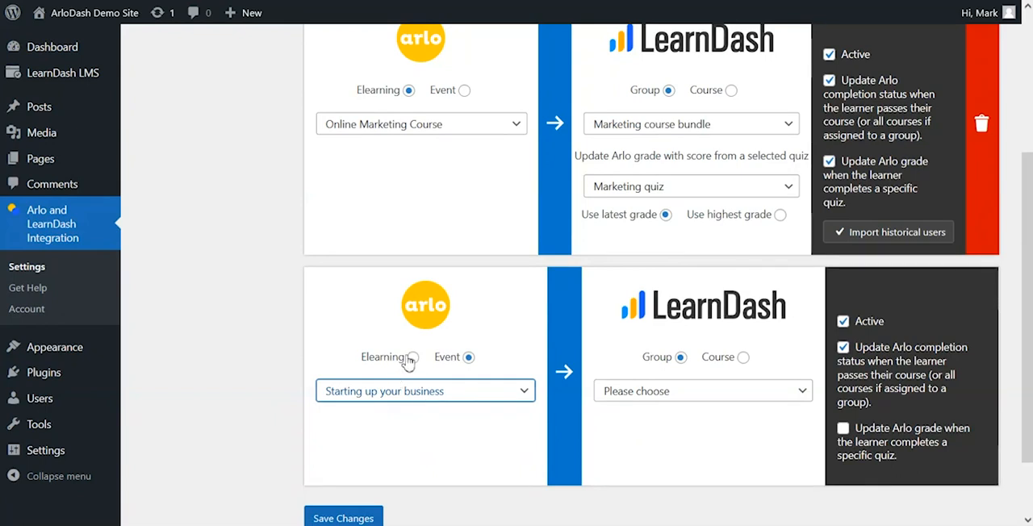
# Step: Set the second integration's LearnDash target to the course Introduction to Marketing
pyautogui.click(671, 392)
pyautogui.click(742, 360)
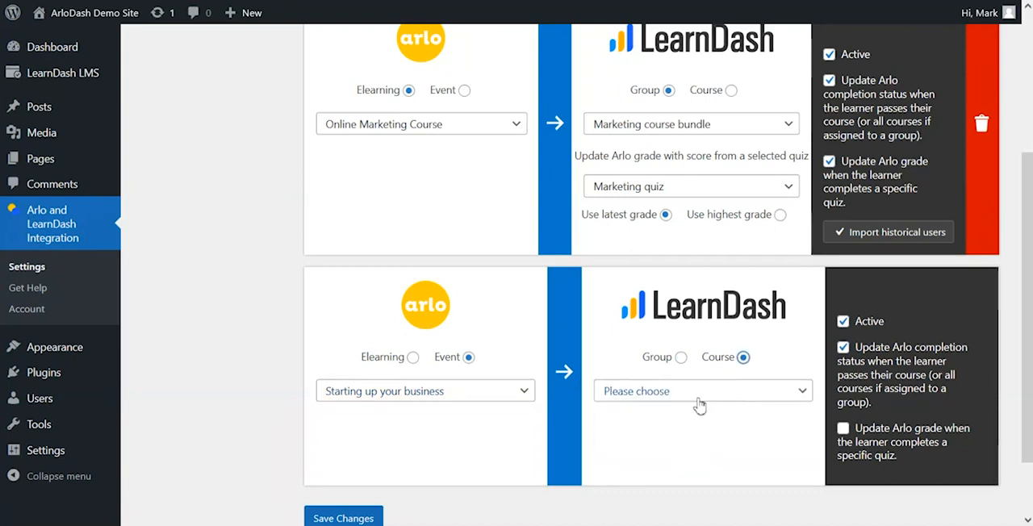
pyautogui.click(699, 395)
pyautogui.click(698, 436)
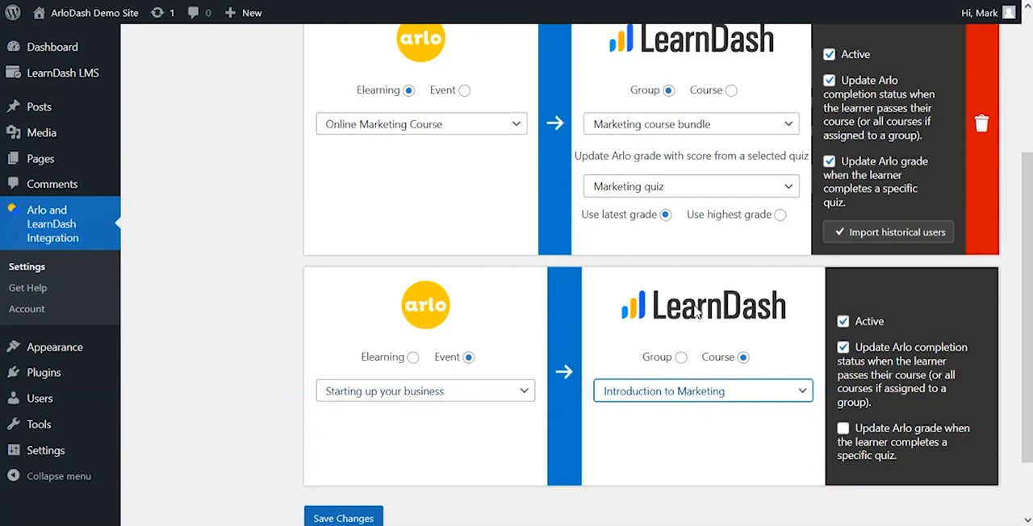
# Step: Toggle the second integration's quiz grade update option on and back off, and save the changes
pyautogui.click(893, 434)
pyautogui.click(894, 434)
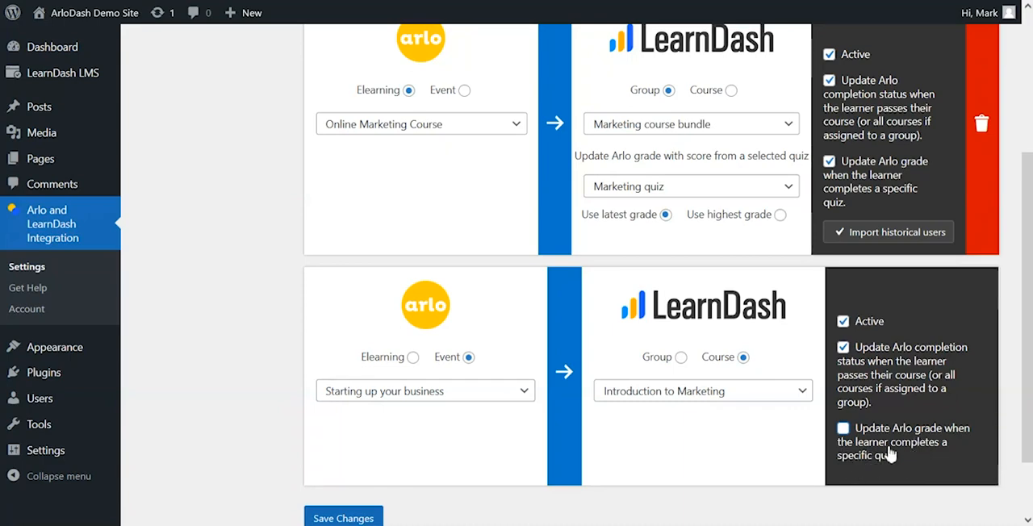
pyautogui.scroll(-1, 903, 428)
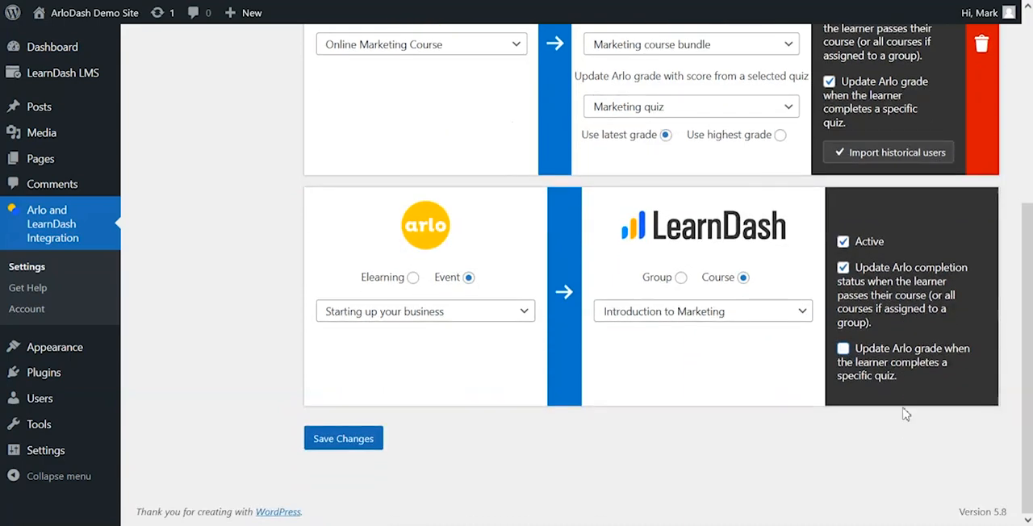
pyautogui.scroll(1, 903, 410)
pyautogui.scroll(-1, 903, 409)
pyautogui.click(339, 442)
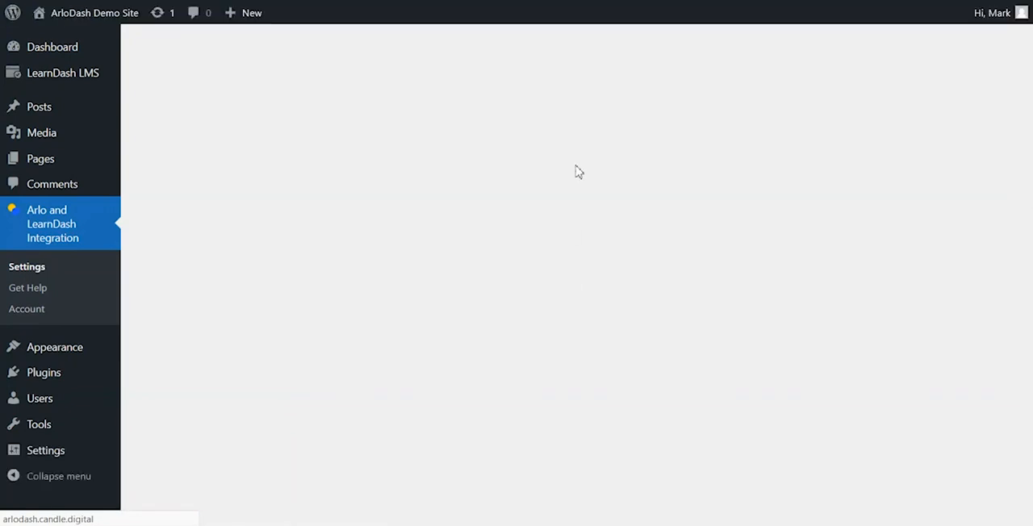
# Step: Delete the Starting up your business integration and save the changes
pyautogui.scroll(-5, 722, 253)
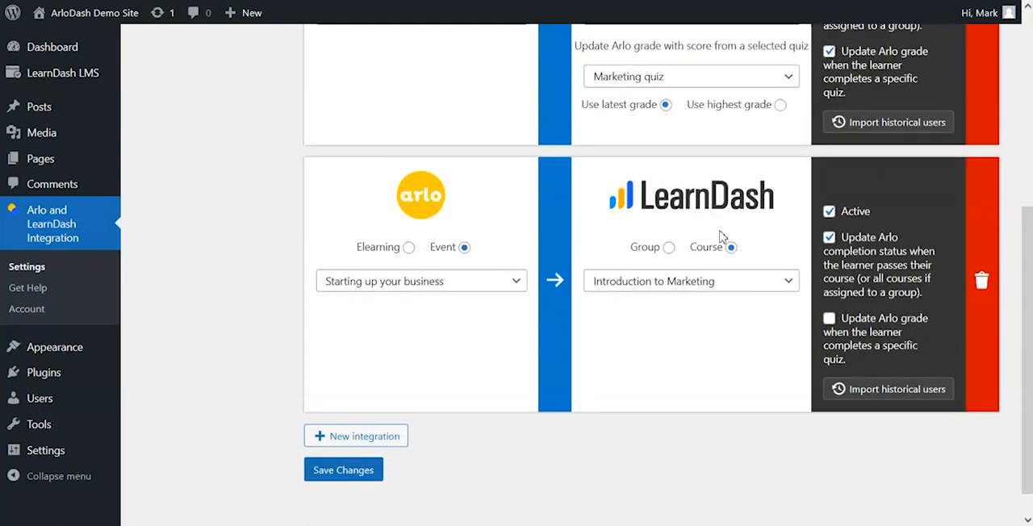
pyautogui.scroll(1, 721, 252)
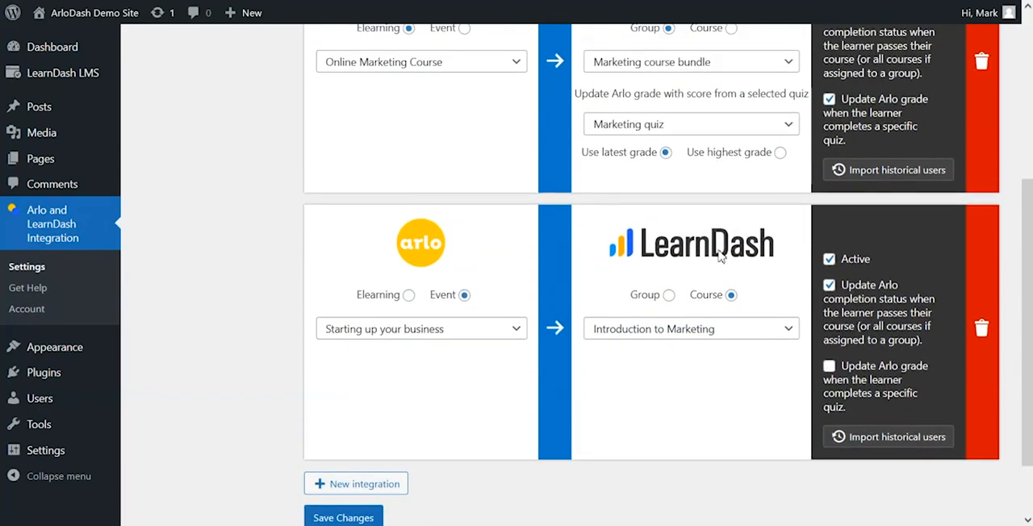
pyautogui.click(981, 331)
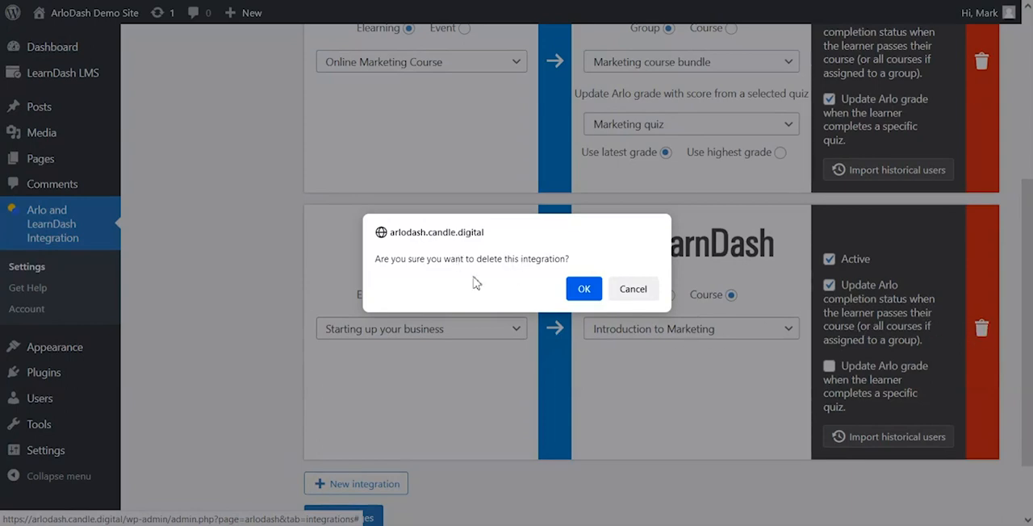
pyautogui.click(583, 290)
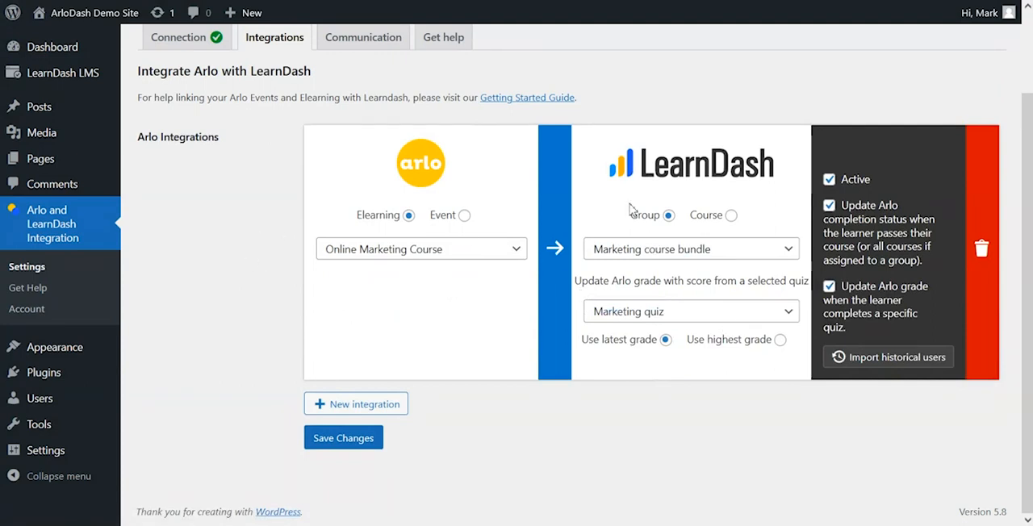
pyautogui.click(339, 457)
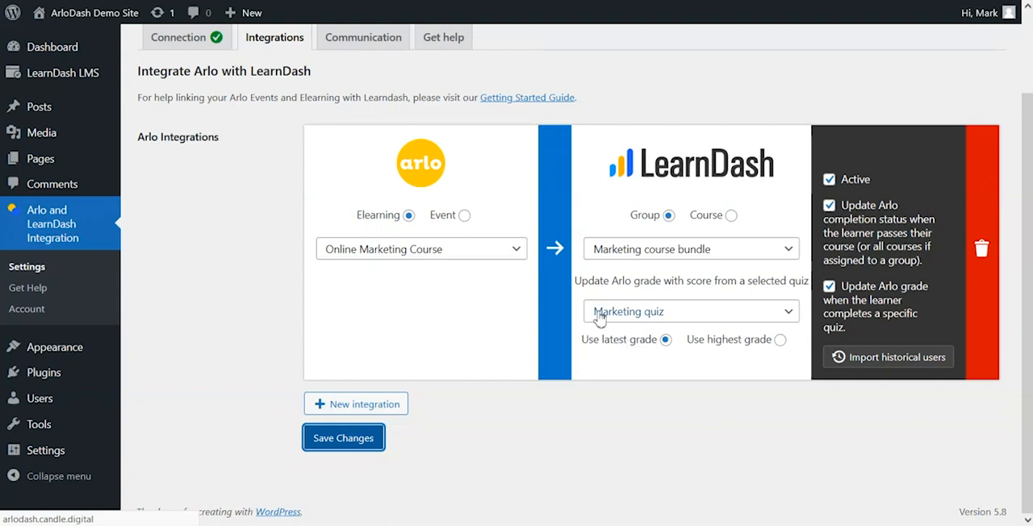
pyautogui.scroll(-2, 686, 387)
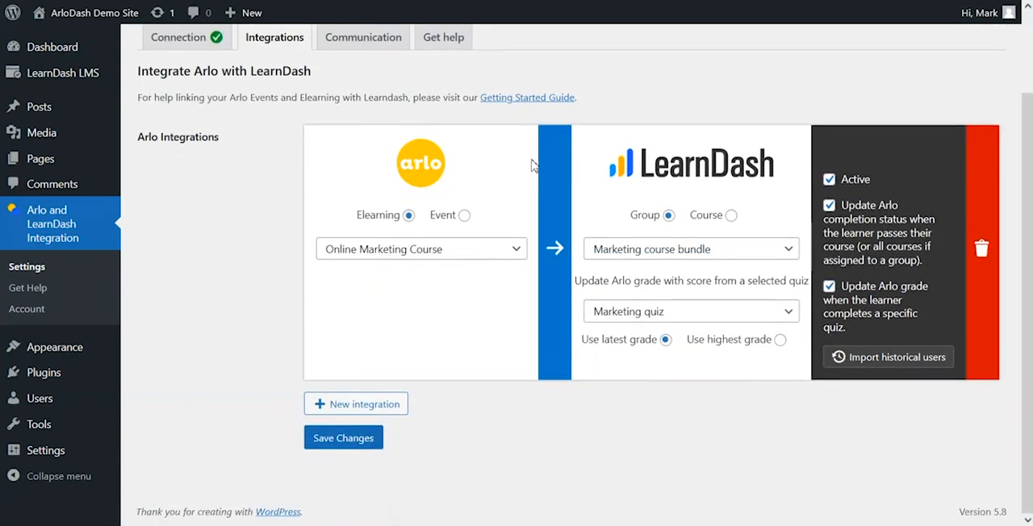
pyautogui.scroll(2, 533, 274)
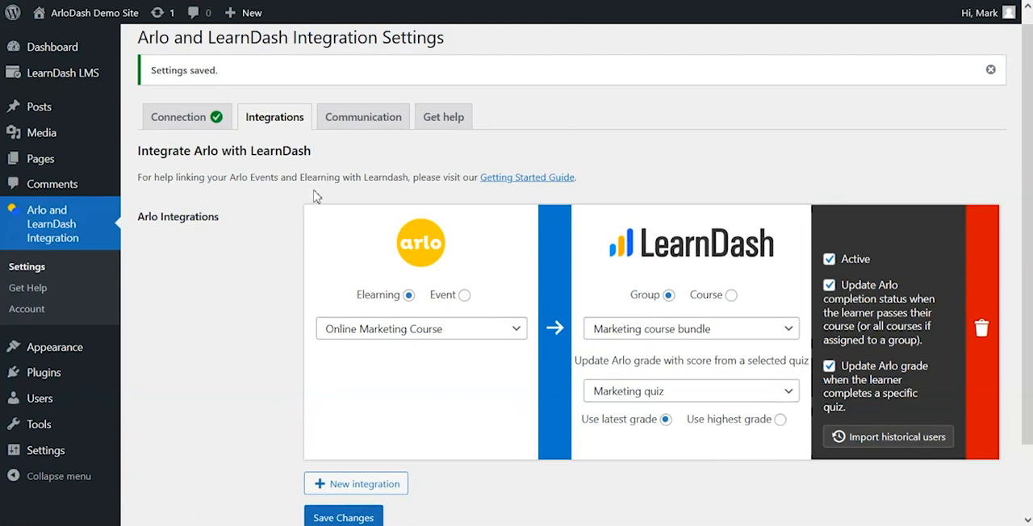
# Step: Open the communication settings and examine the welcome email's subject and content fields
pyautogui.scroll(-2, 565, 250)
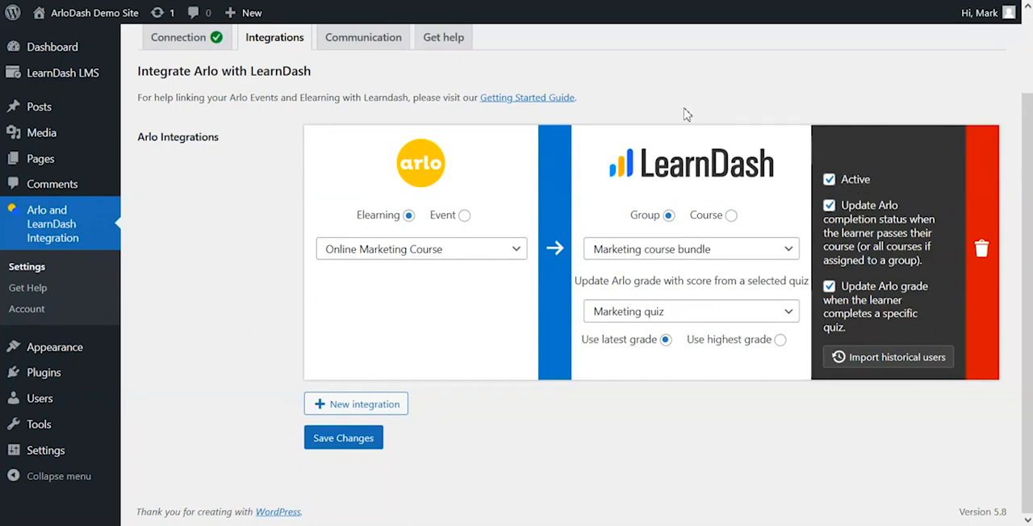
pyautogui.scroll(2, 708, 131)
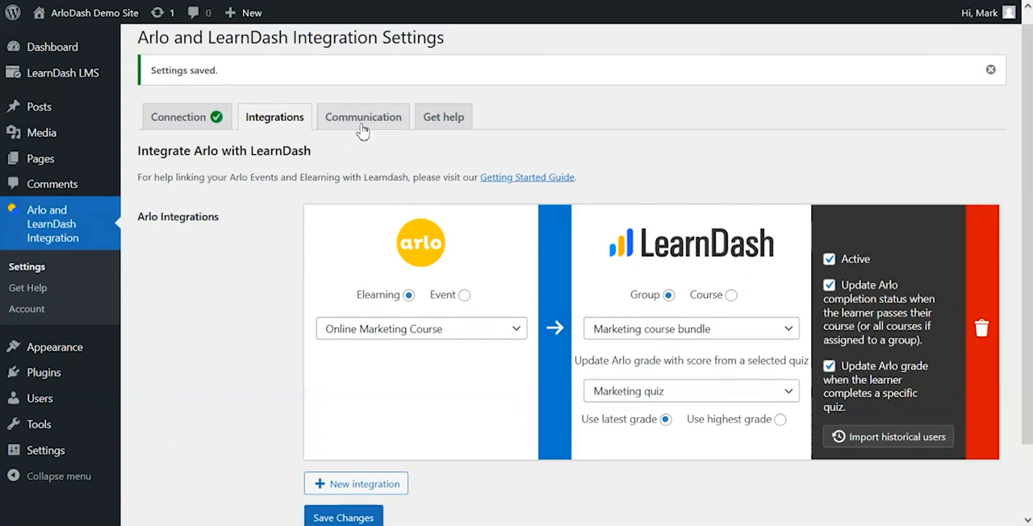
pyautogui.click(362, 125)
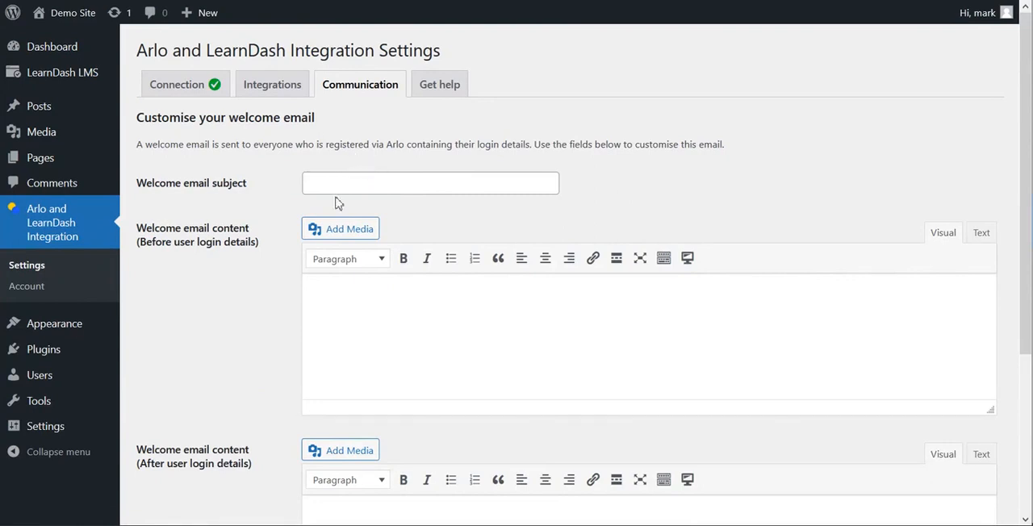
pyautogui.scroll(-1, 336, 98)
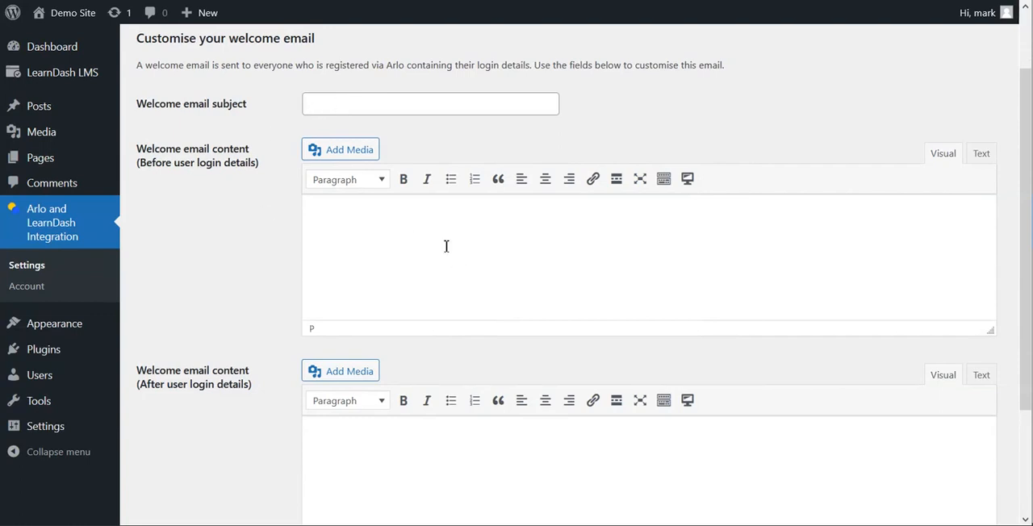
# Step: Examine the welcome email subject and the content editors for the text before and after the user login details
pyautogui.scroll(-2, 372, 331)
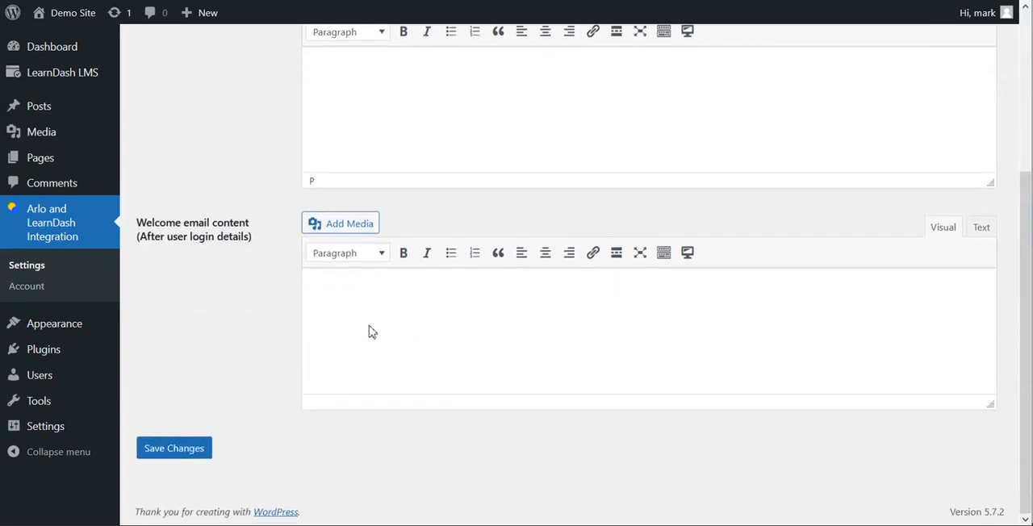
pyautogui.scroll(2, 372, 332)
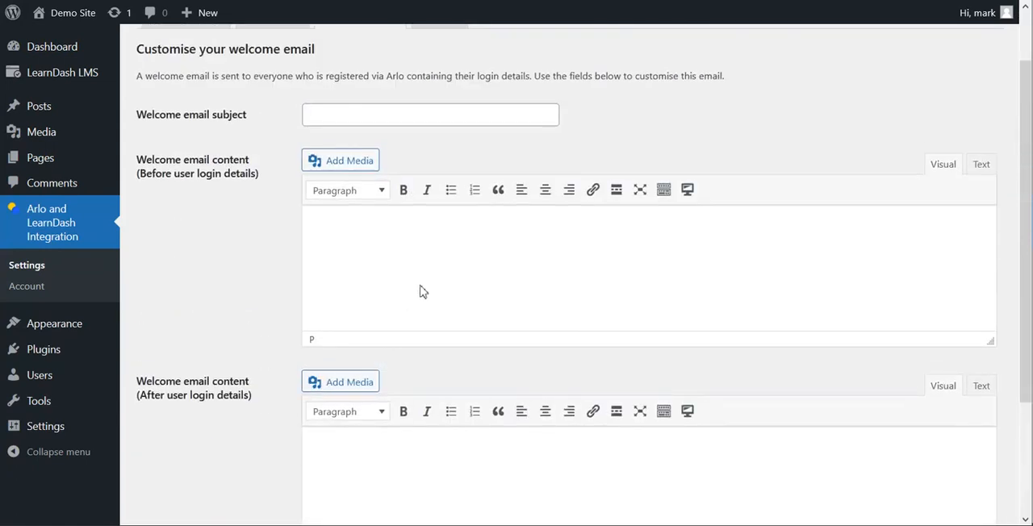
pyautogui.scroll(1, 572, 282)
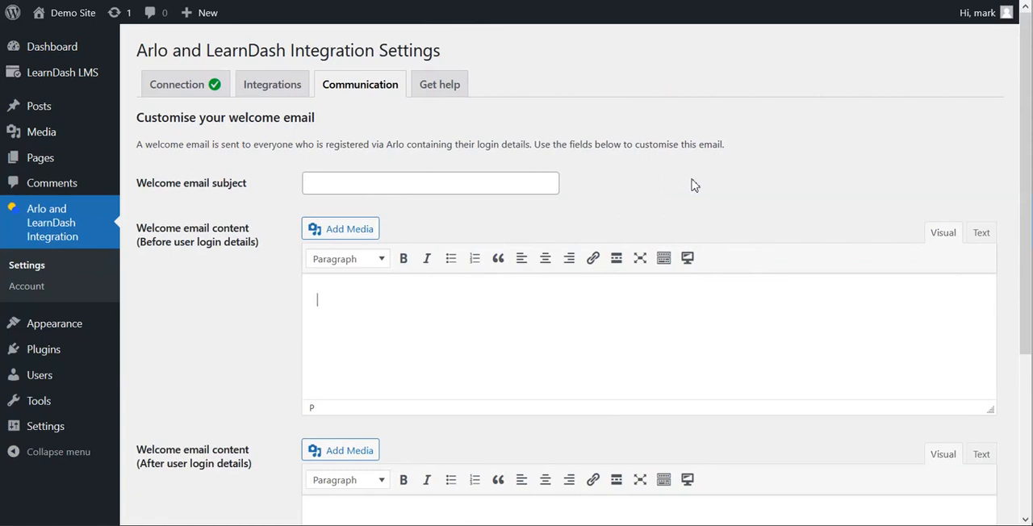
pyautogui.scroll(-1, 301, 210)
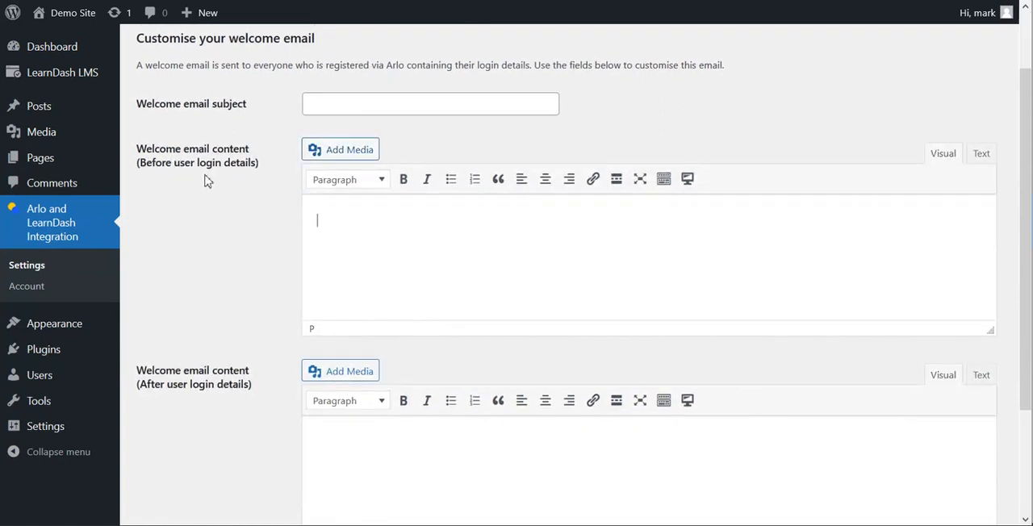
pyautogui.click(407, 219)
pyautogui.scroll(-1, 399, 161)
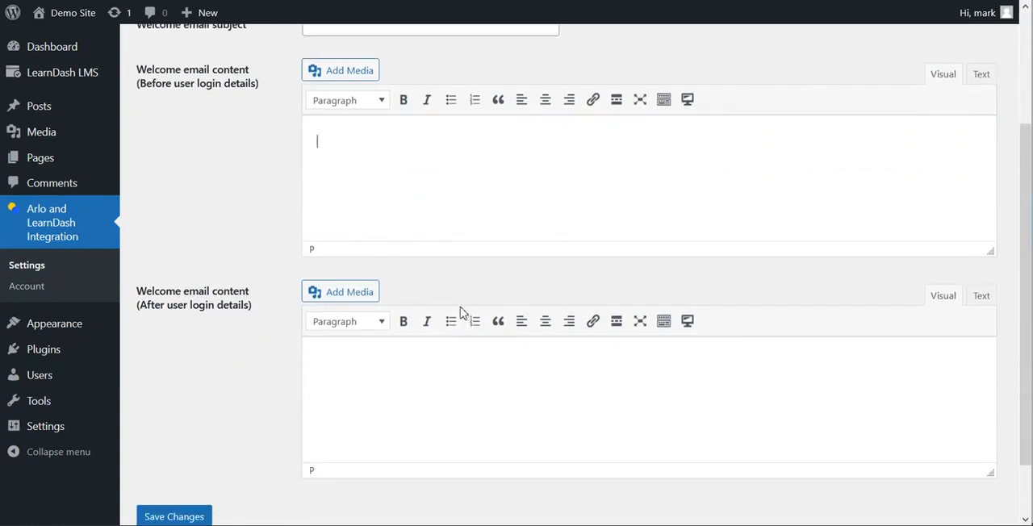
pyautogui.scroll(-1, 461, 309)
pyautogui.scroll(3, 438, 352)
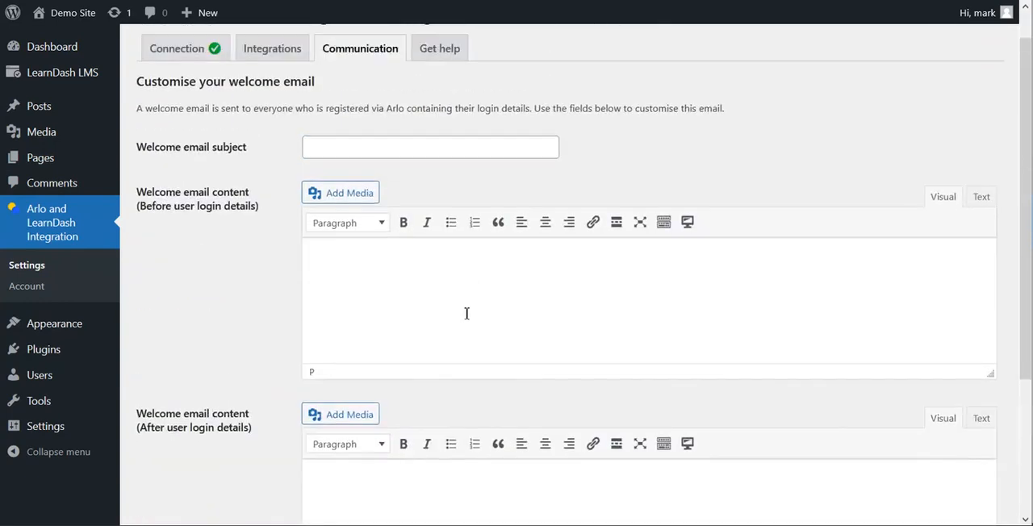
pyautogui.scroll(-3, 417, 237)
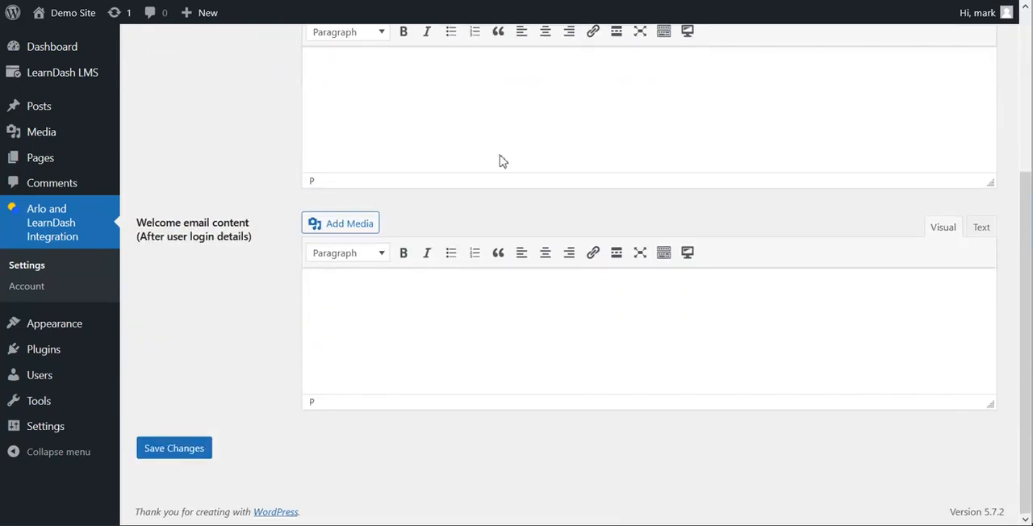
pyautogui.scroll(2, 502, 159)
pyautogui.scroll(-2, 396, 334)
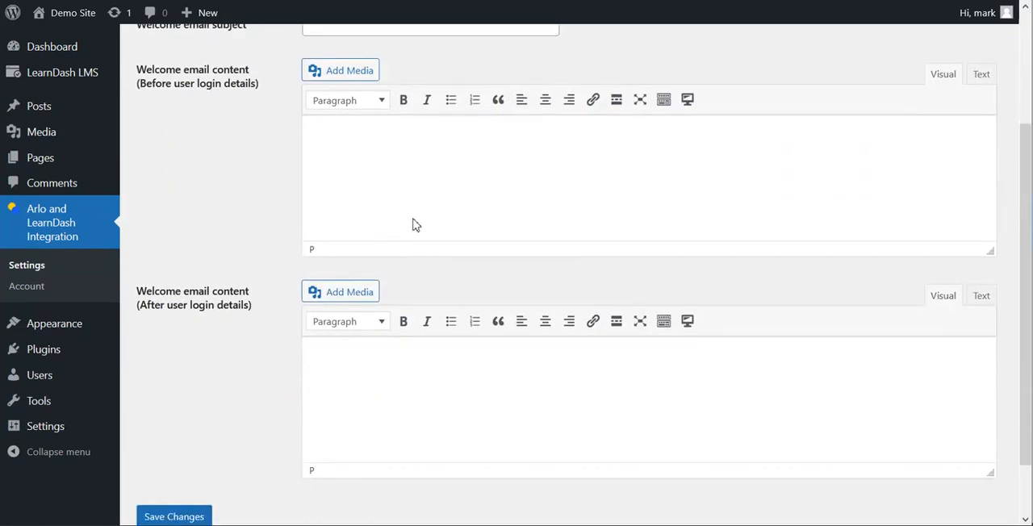
pyautogui.scroll(2, 443, 325)
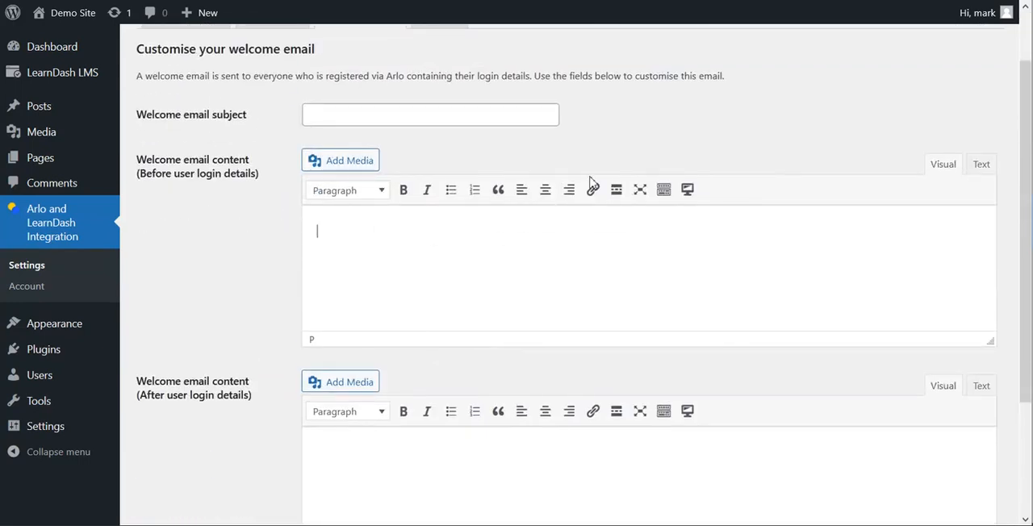
pyautogui.scroll(1, 627, 278)
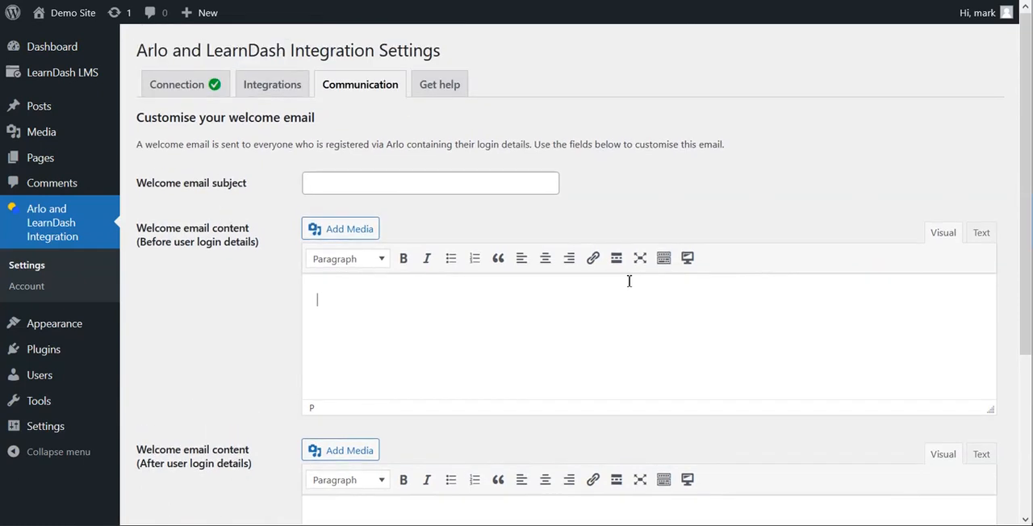
# Step: Open the integration plugin's help information and download the troubleshooting details
pyautogui.click(440, 86)
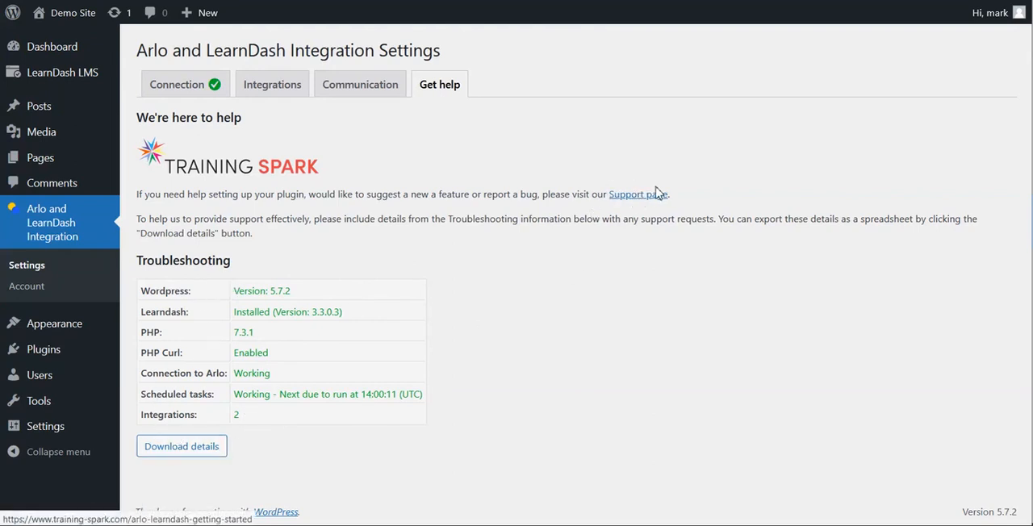
pyautogui.click(202, 454)
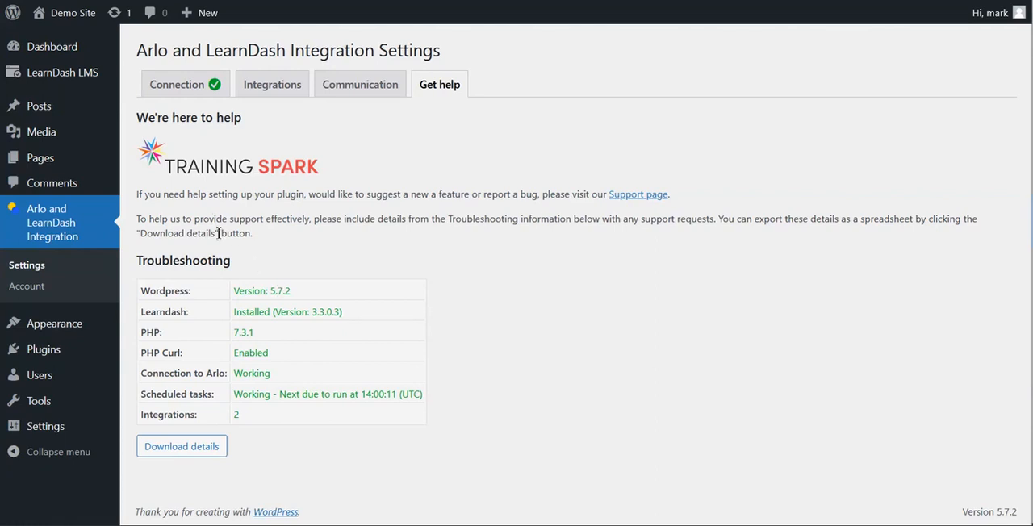
# Step: Return to the Arlo integrations and review the configured Online Marketing Course and Starting up your business links
pyautogui.click(267, 95)
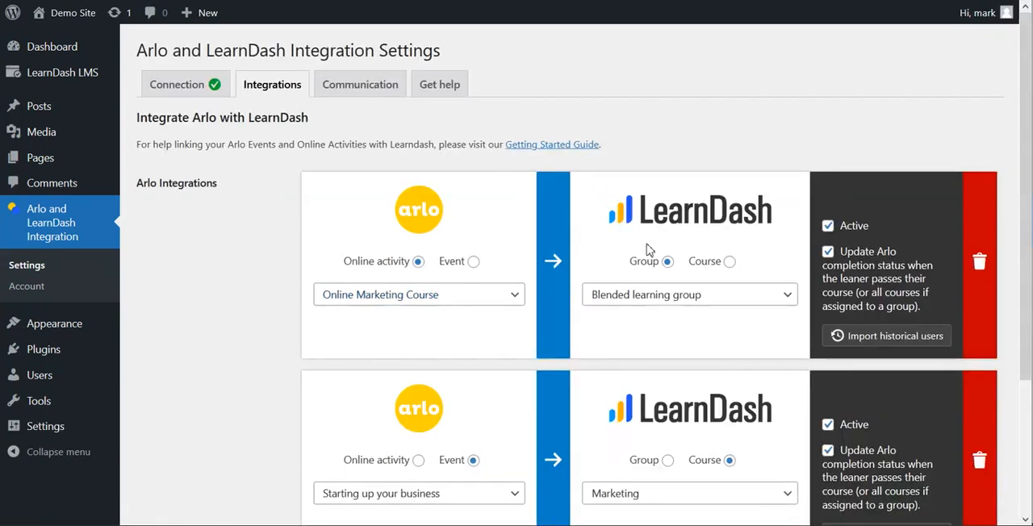
pyautogui.scroll(-1, 677, 278)
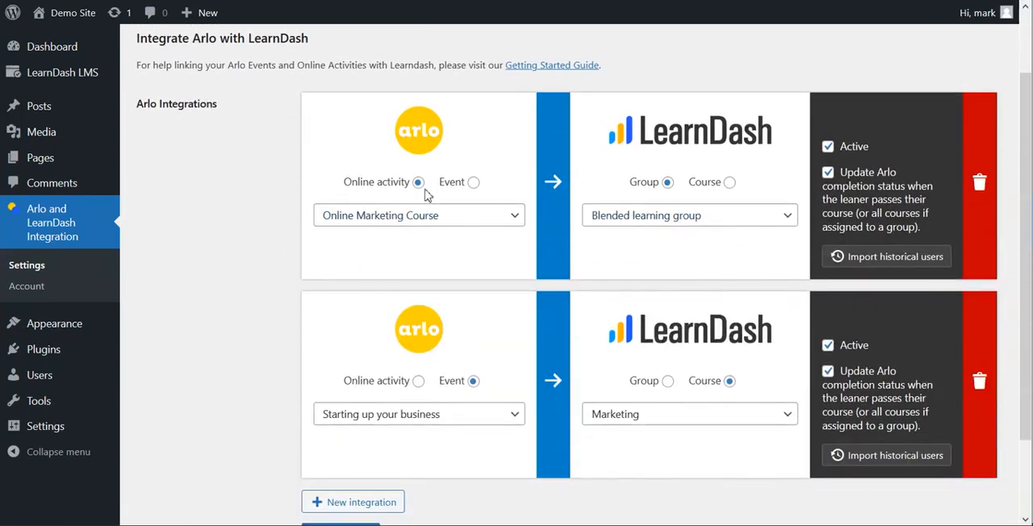